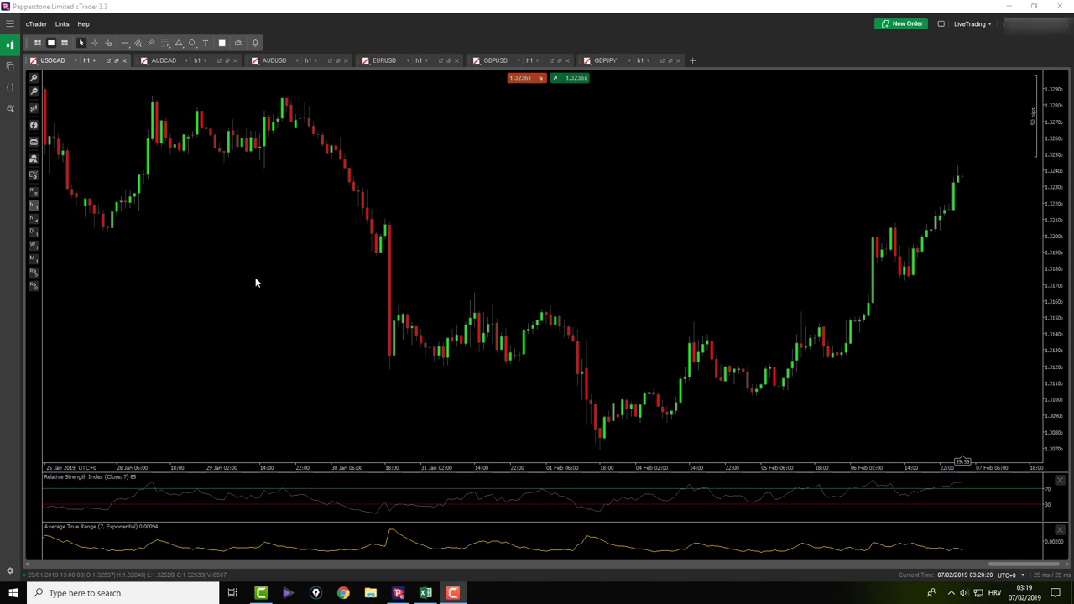
Examine the USDCAD hourly chart's rise from the early February low to the latest candles with the crosshair
right_click(599, 262)
click(588, 233)
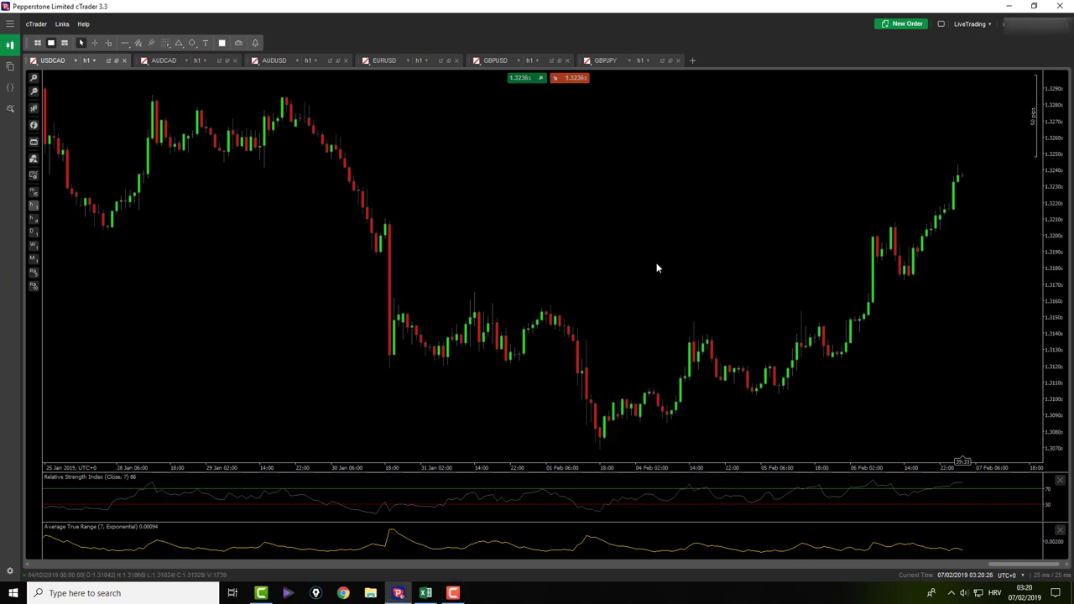
drag(658, 276, 646, 254)
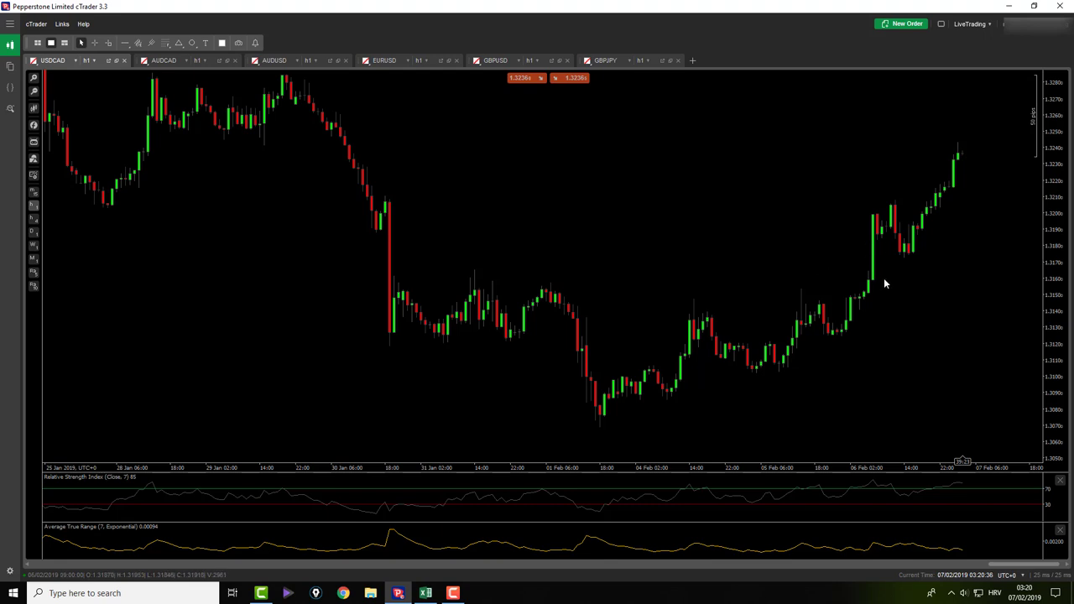
middle_click(715, 222)
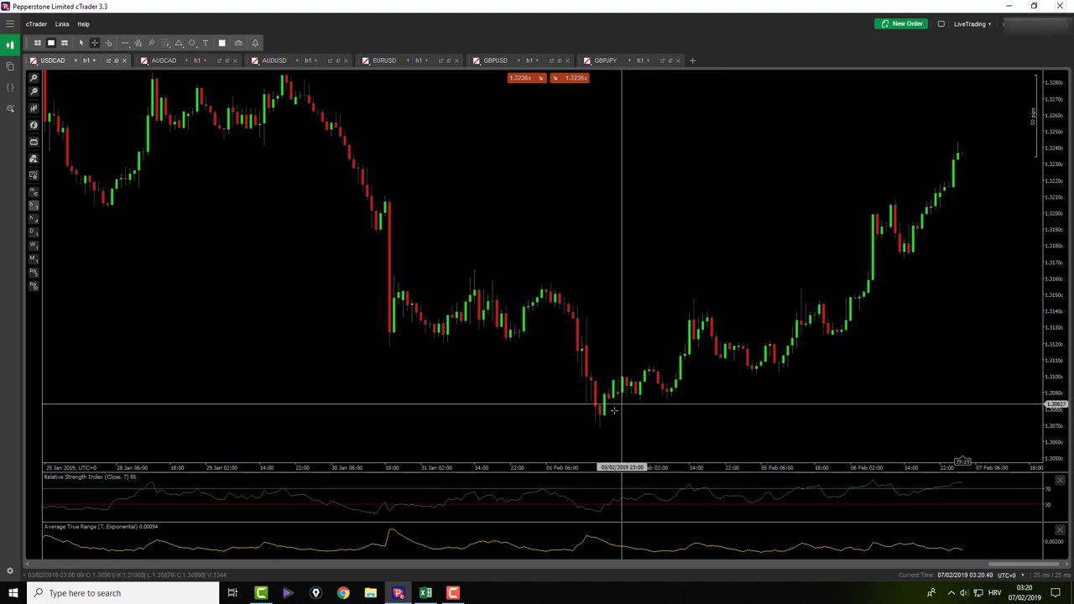
drag(621, 412, 960, 150)
drag(895, 201, 1012, 261)
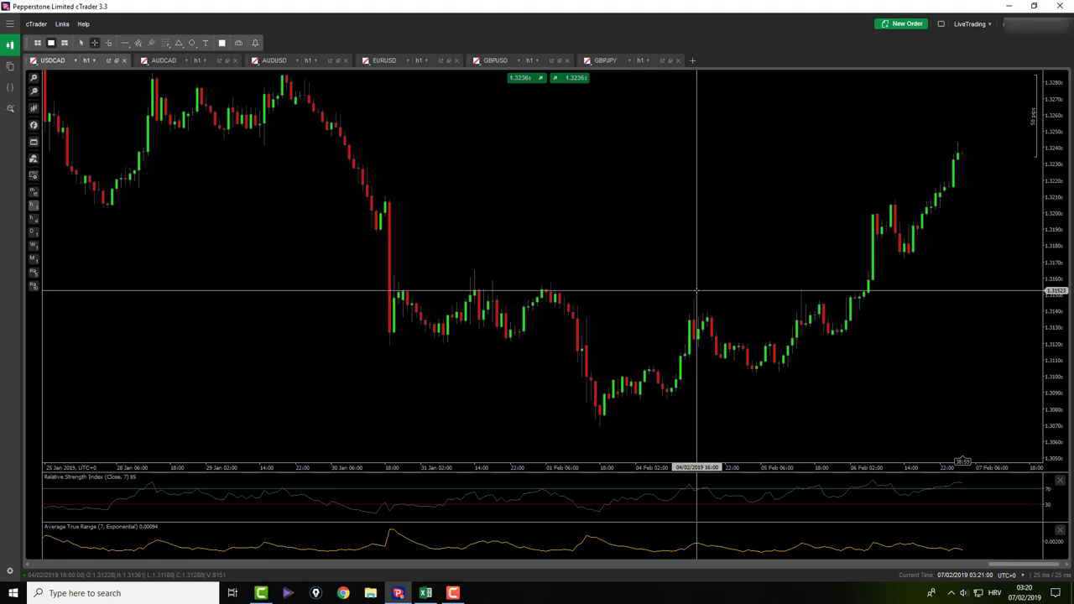
middle_click(648, 257)
mouse_move(613, 215)
mouse_down()
mouse_move(602, 361)
mouse_move(611, 228)
mouse_up()
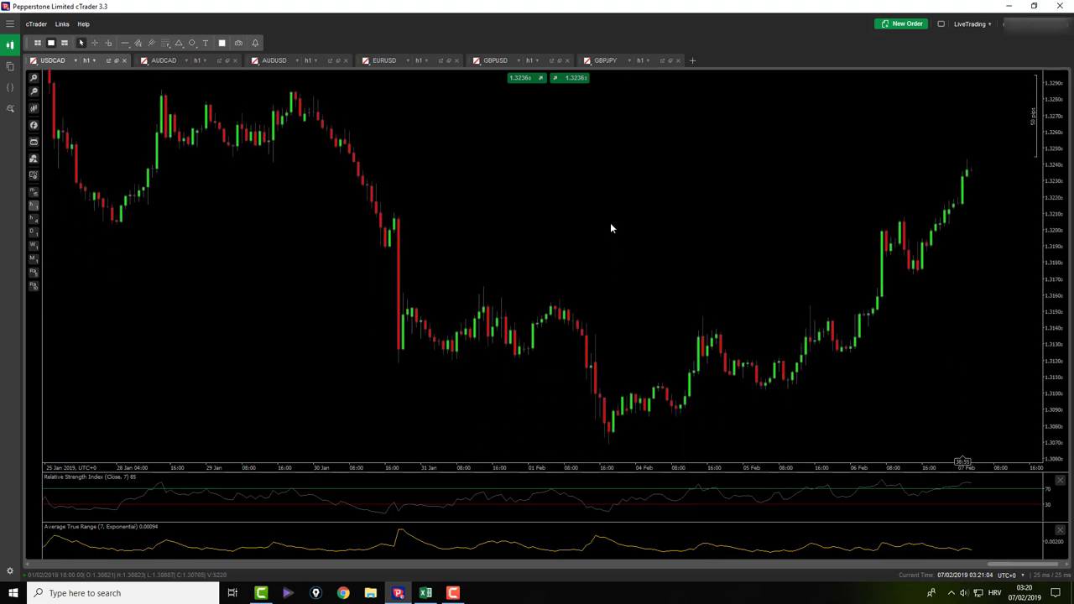
Draw a Fibonacci retracement on USDCAD from the high near 1.32843 to the low near 1.30687, and delete it after checking the levels
mouse_move(165, 43)
click(181, 66)
drag(294, 99, 609, 451)
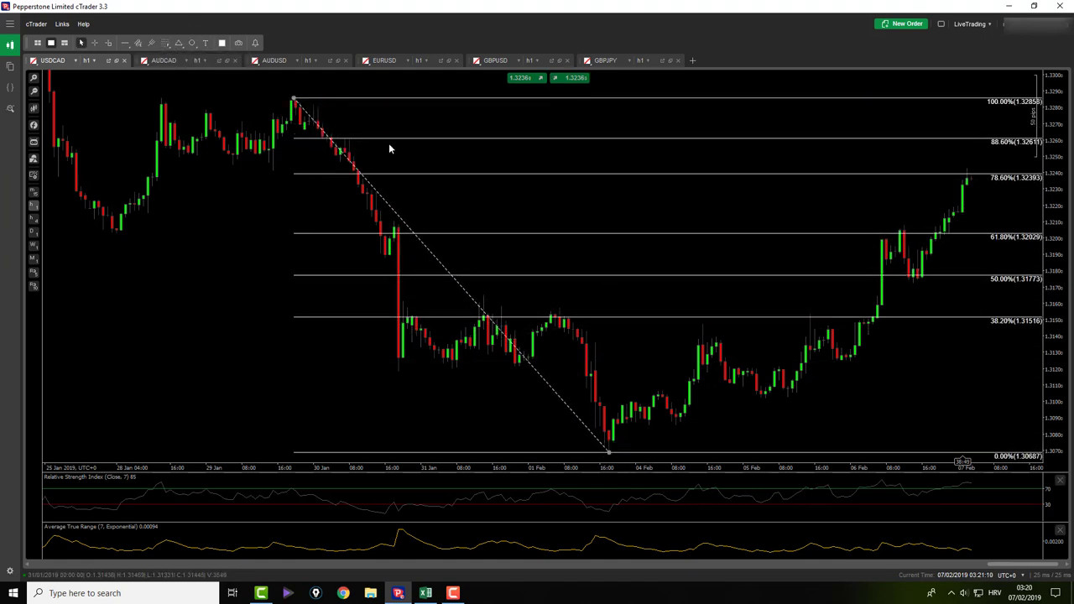
mouse_move(293, 98)
mouse_down()
mouse_move(307, 101)
mouse_move(290, 98)
mouse_up()
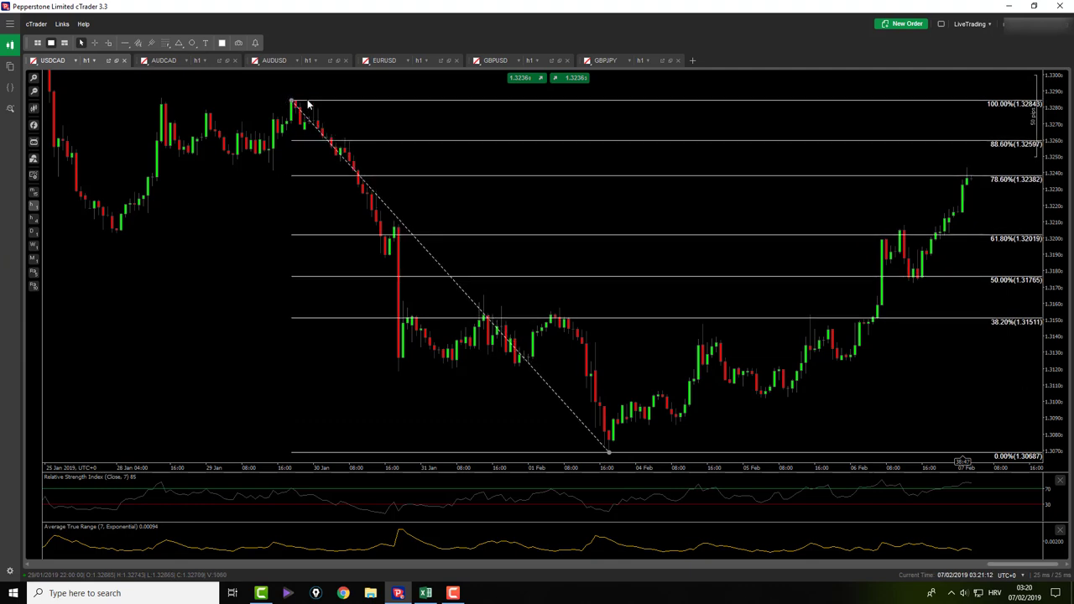
key(Delete)
Review the AUDCAD hourly chart, and examine AUDUSD's latest drop and its RSI with the crosshair
click(161, 65)
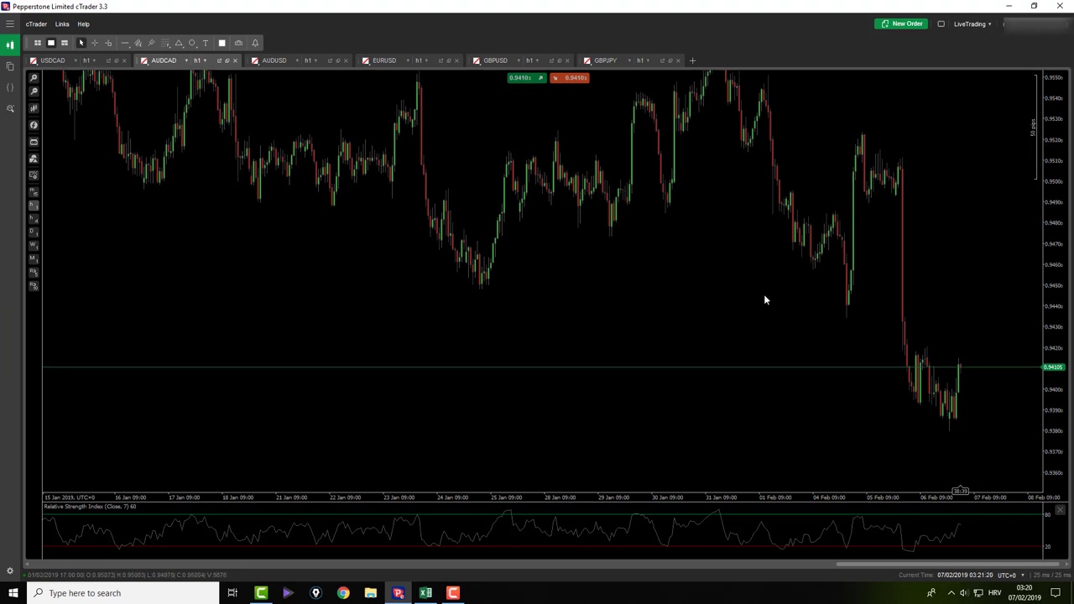
scroll(769, 312, up, 3)
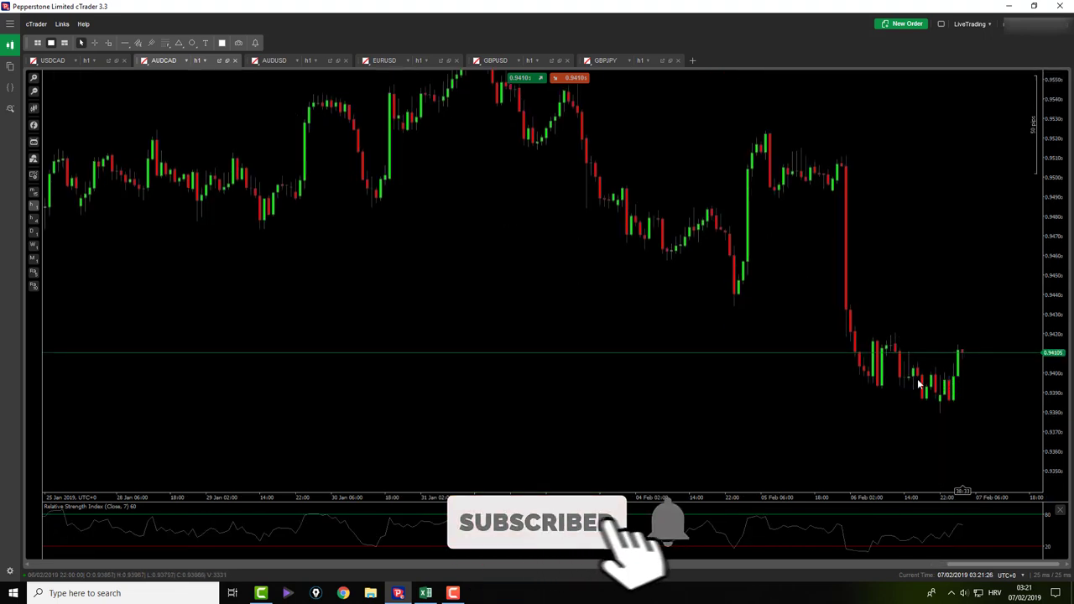
click(273, 62)
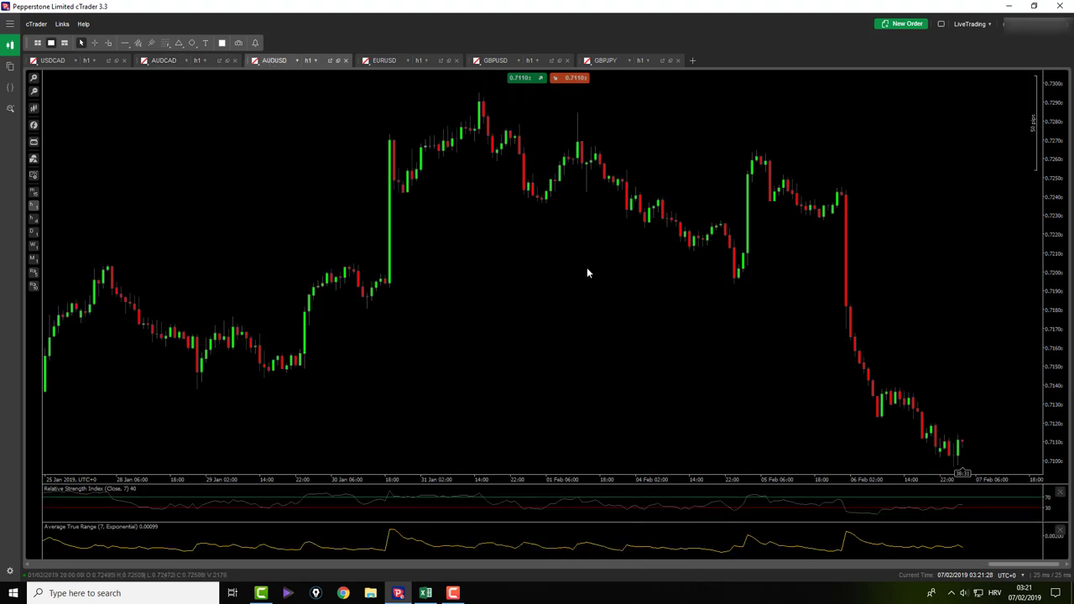
drag(663, 368, 668, 277)
middle_click(768, 315)
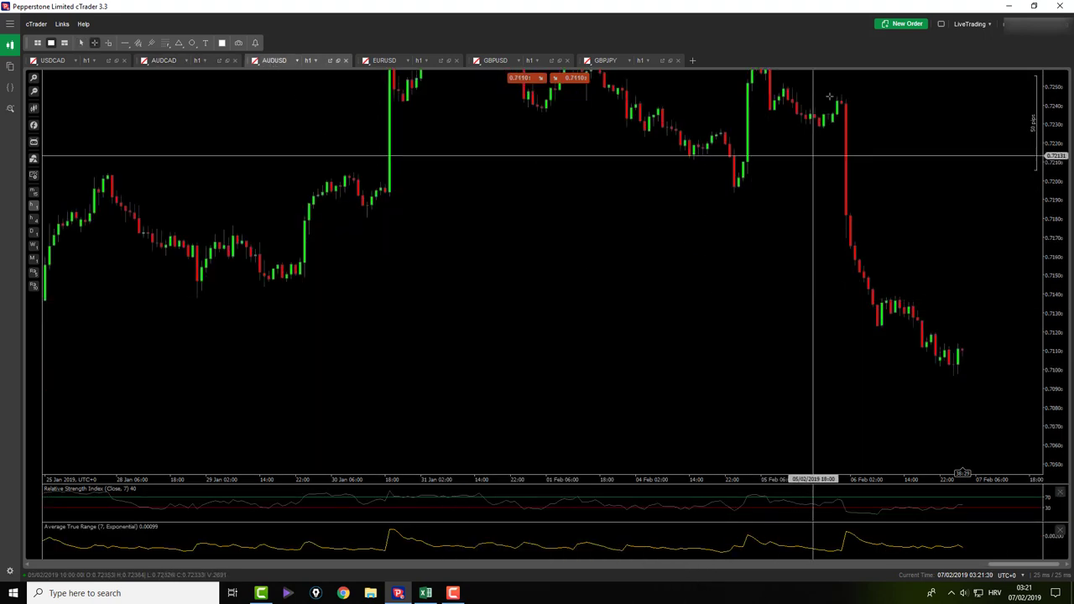
drag(841, 99, 953, 401)
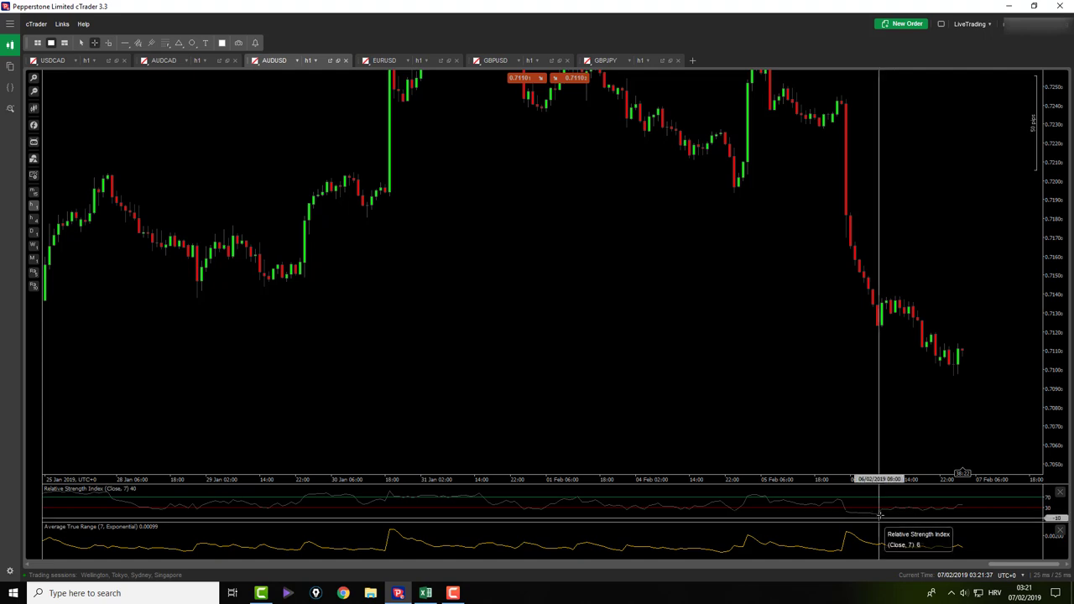
drag(876, 514, 963, 506)
Mark the AUDUSD level at about 0.71449 with a horizontal line and draw a falling trend line above the highs since 6 February
mouse_move(876, 323)
mouse_down()
mouse_move(945, 376)
mouse_move(986, 301)
mouse_up()
click(80, 43)
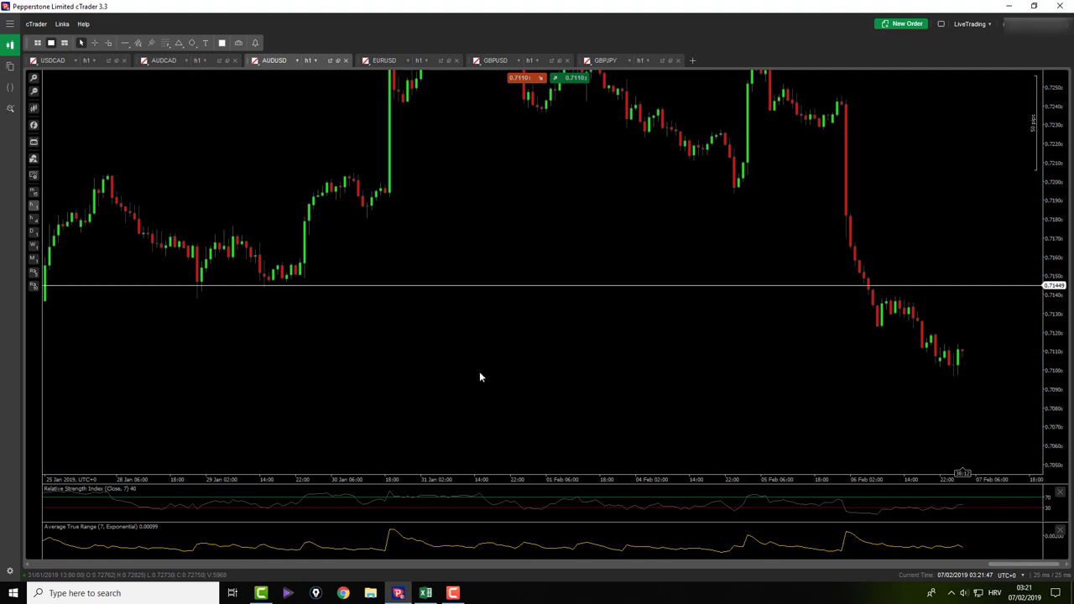
mouse_move(128, 45)
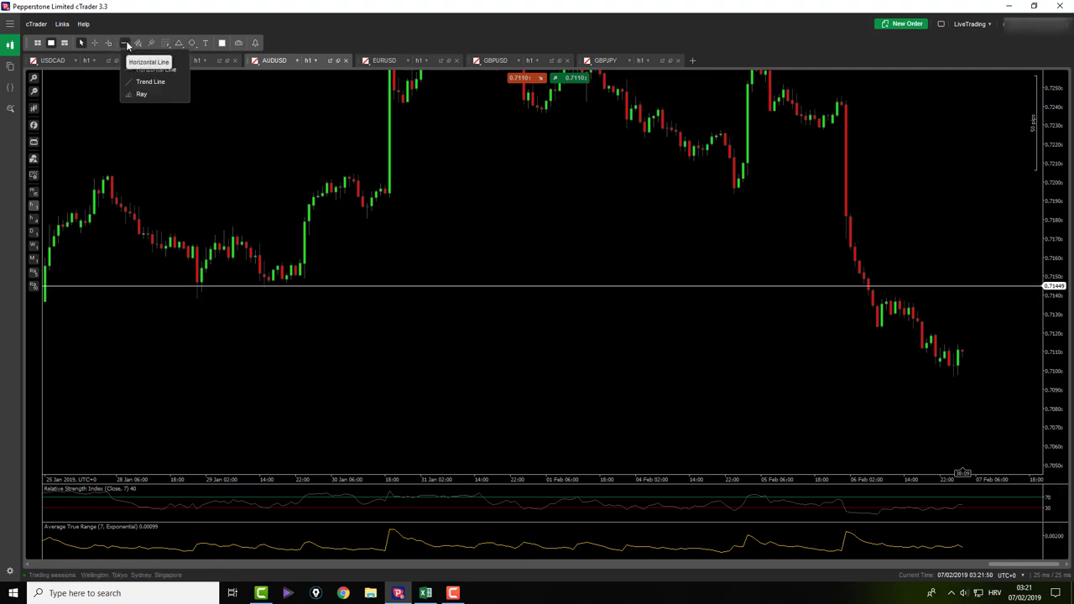
click(151, 81)
drag(882, 287, 975, 364)
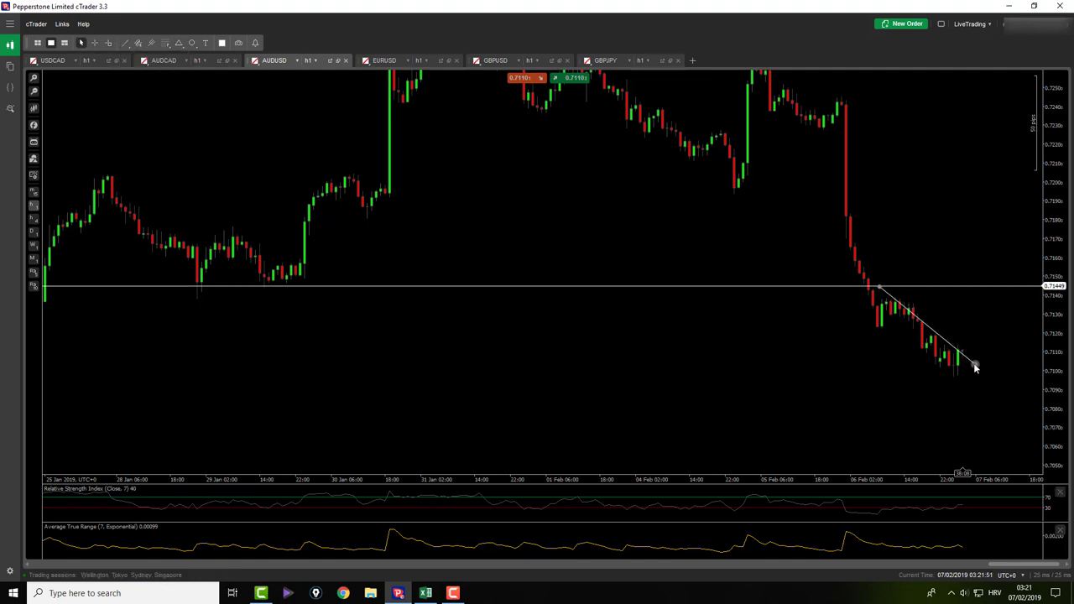
Draw a matching falling trend line beneath AUDUSD's recent lows and a rising line from the latest price up to the horizontal line
click(125, 44)
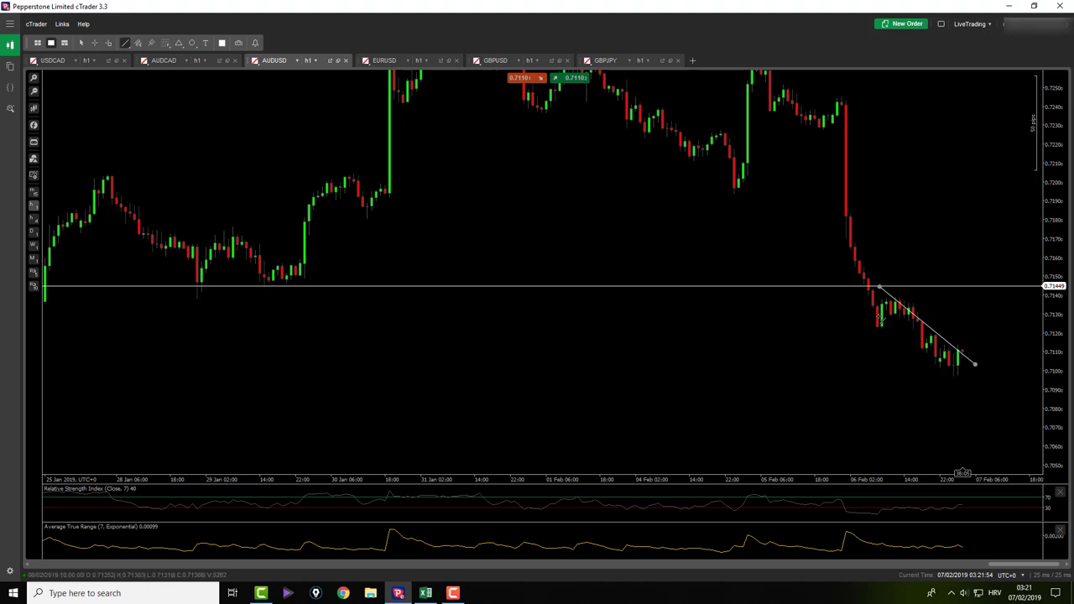
mouse_move(898, 339)
mouse_down()
mouse_move(976, 388)
mouse_move(968, 386)
mouse_up()
drag(929, 348, 919, 347)
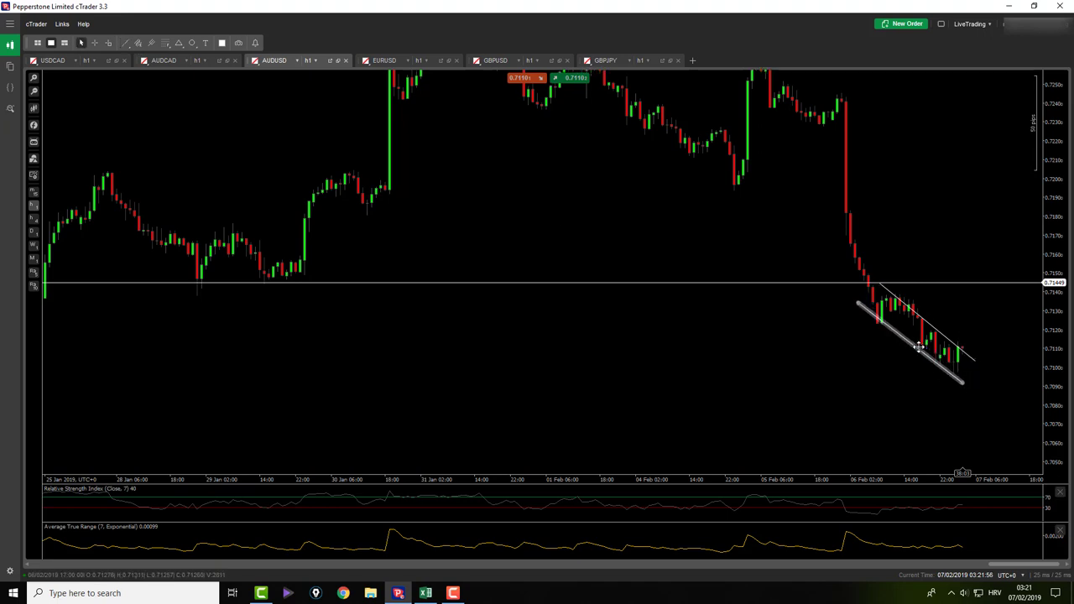
click(128, 49)
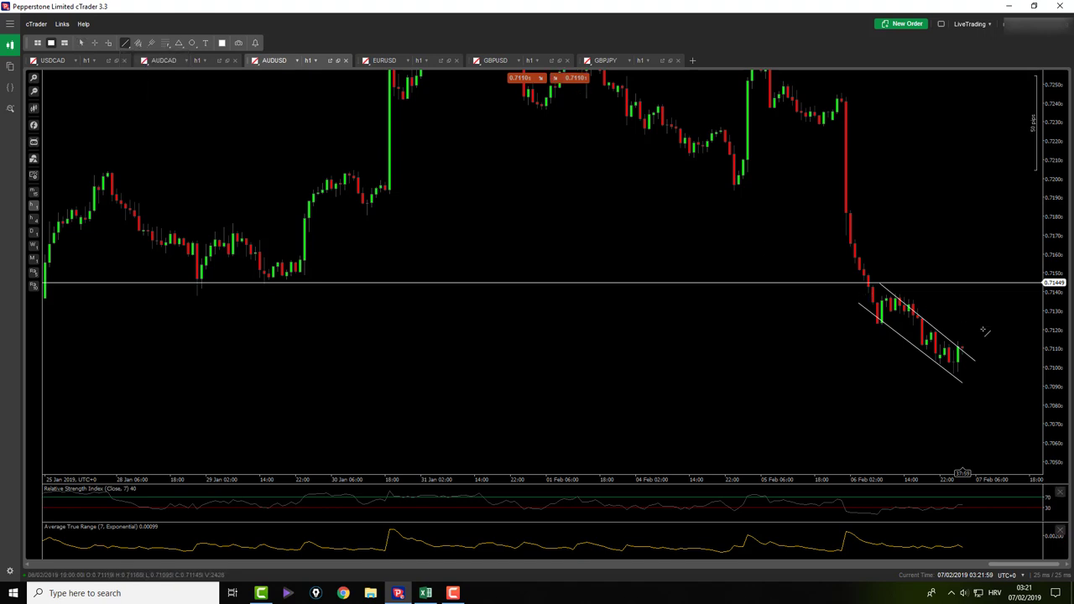
mouse_move(959, 351)
mouse_down()
mouse_move(994, 290)
mouse_move(941, 262)
mouse_up()
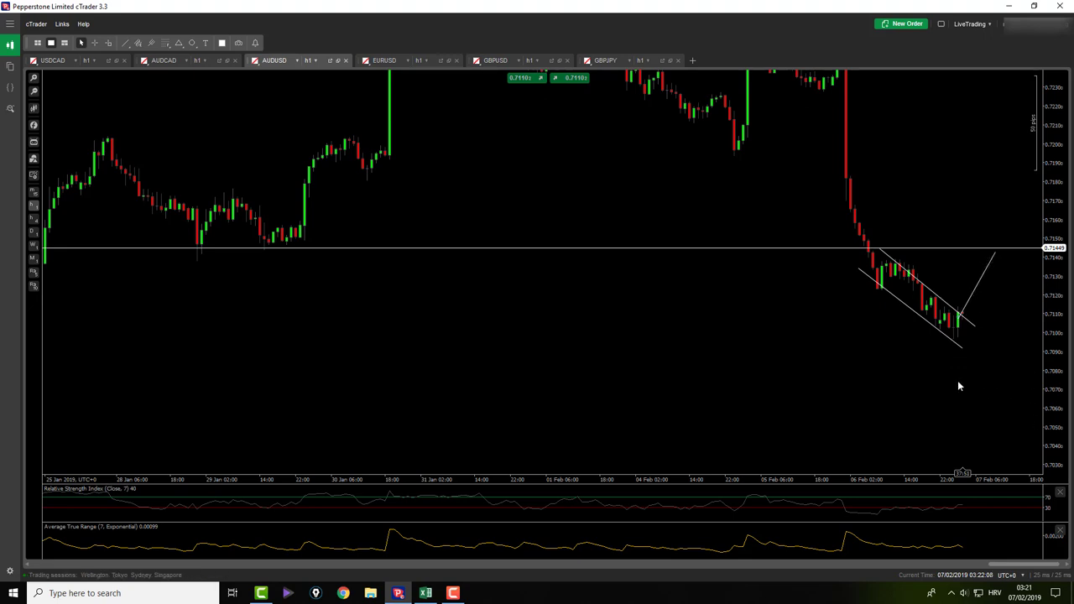
Examine EURUSD's recent decline against its Fibonacci levels and RSI on the hourly chart with the crosshair
click(380, 60)
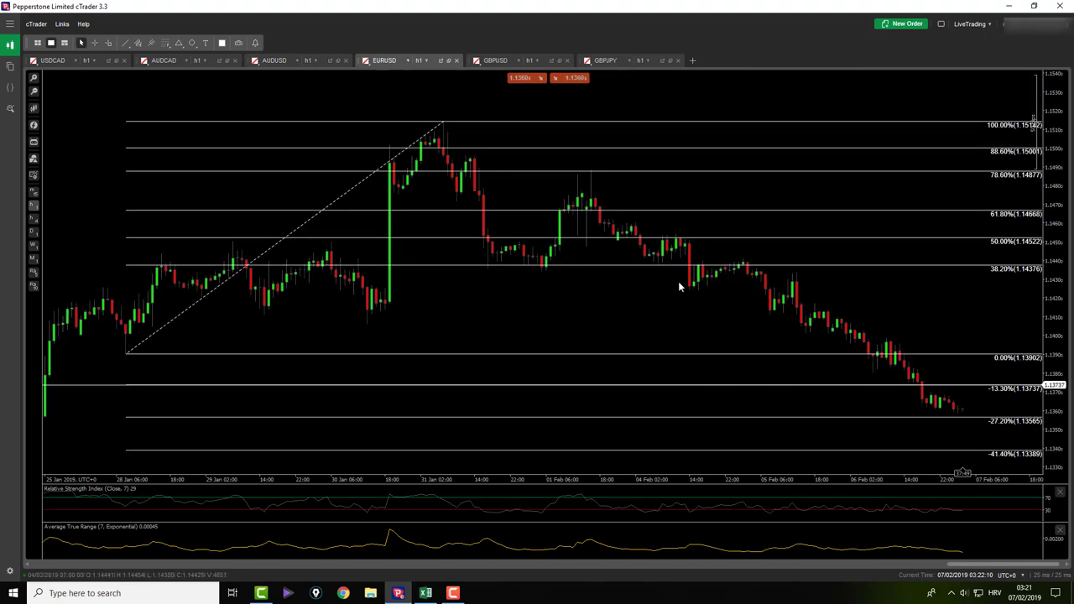
drag(686, 288, 678, 258)
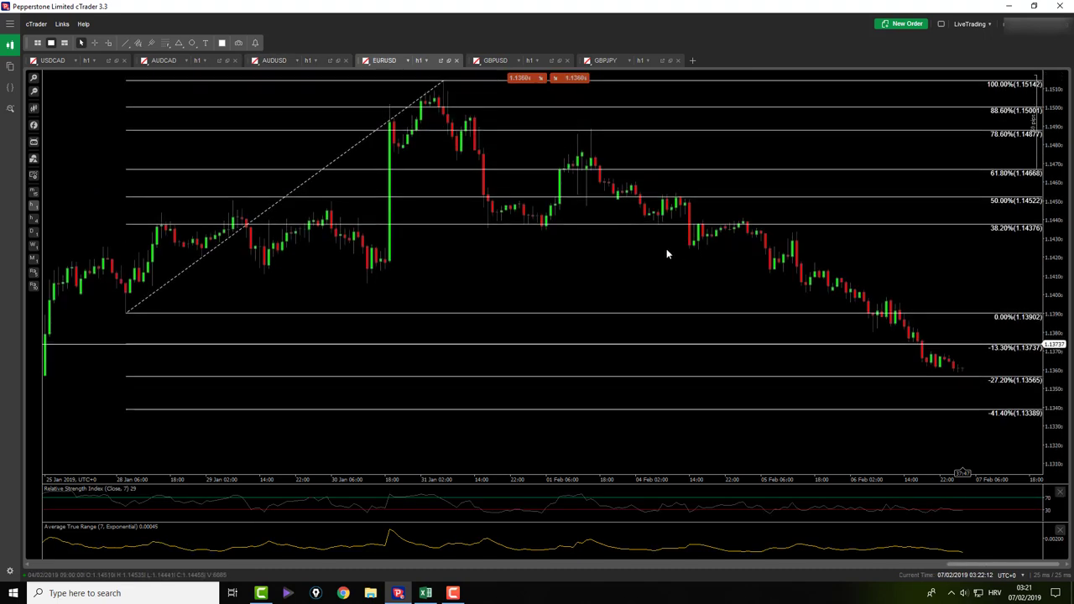
middle_click(914, 515)
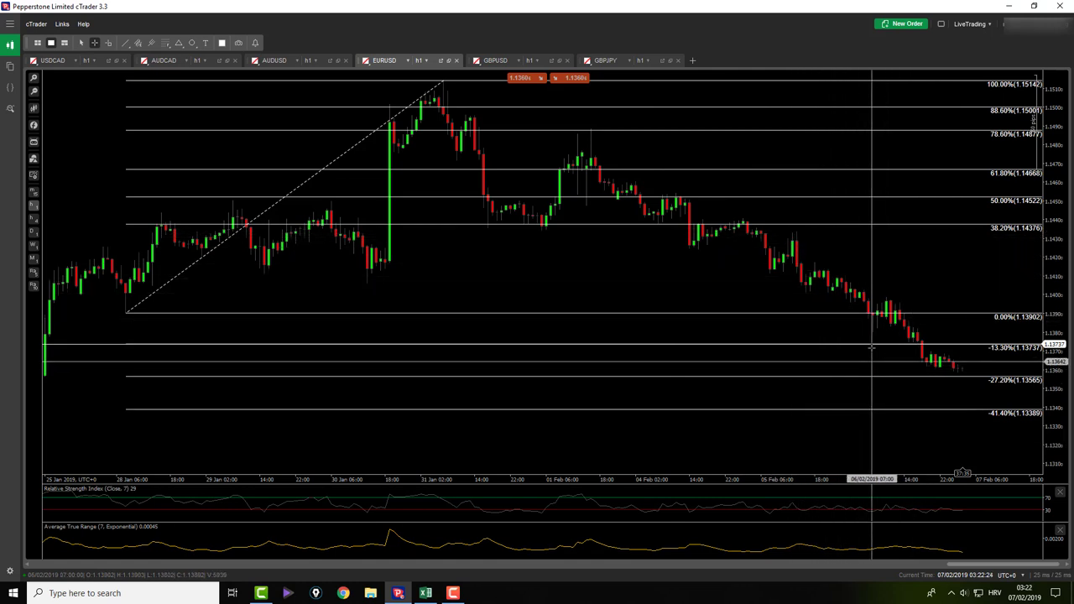
click(672, 273)
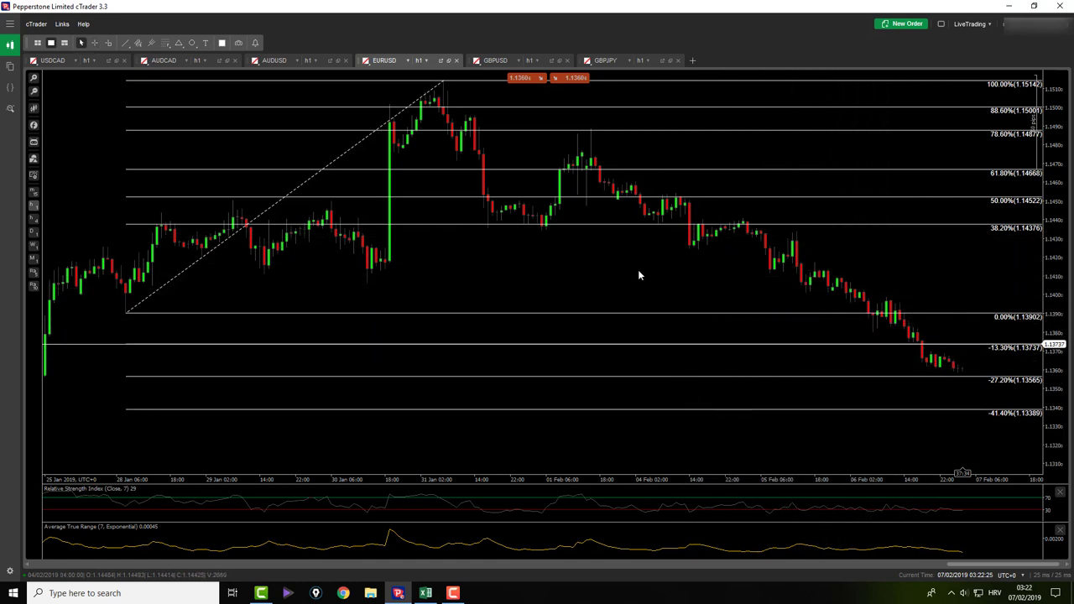
Delete the Fibonacci retracement from the EURUSD chart and review the wider price history around the horizontal line
click(435, 87)
key(Delete)
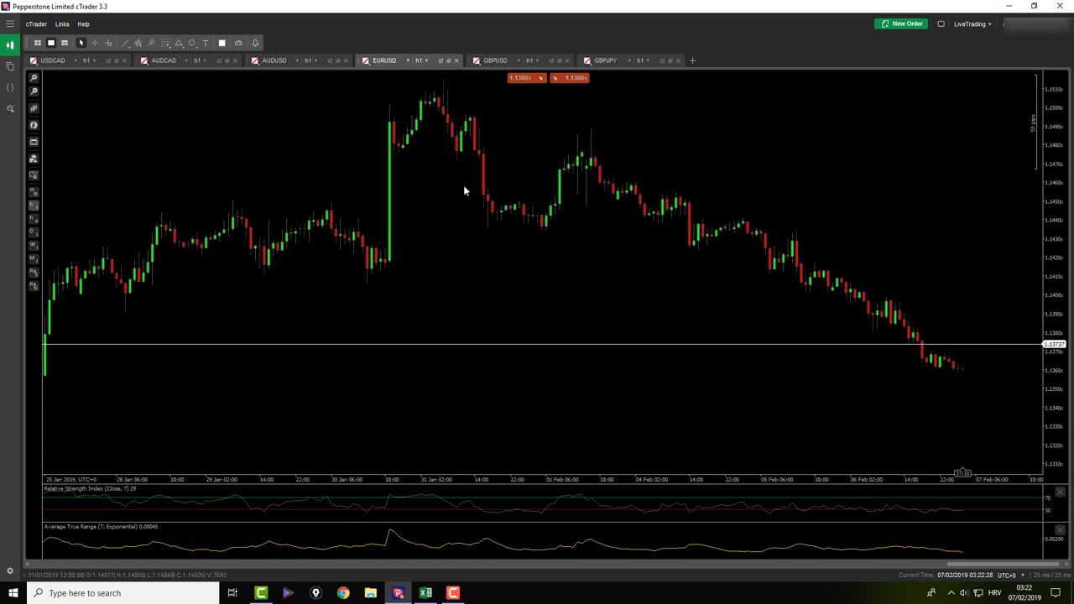
scroll(465, 191, down, 2)
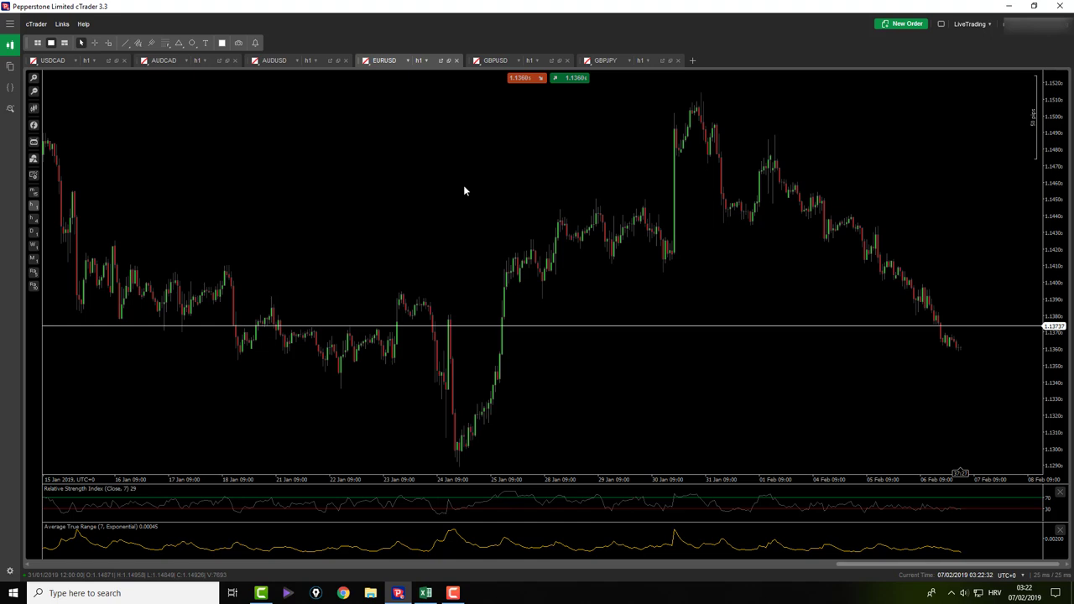
scroll(464, 191, up, 2)
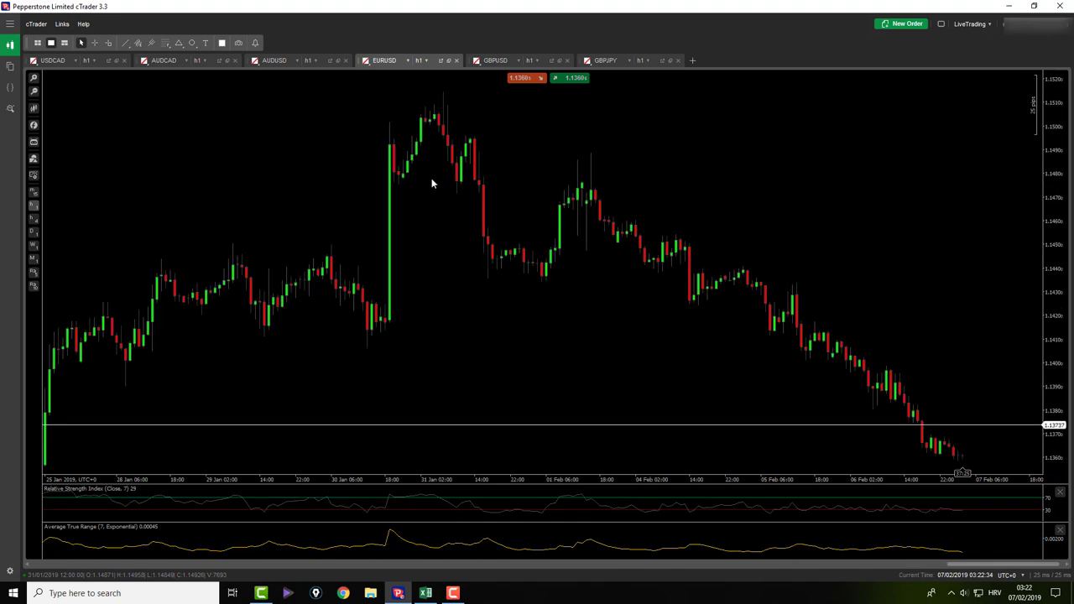
Draw a Fibonacci retracement on the GBPUSD hourly chart from the 5 February high near 1.30517 to the low near 1.29245
click(497, 63)
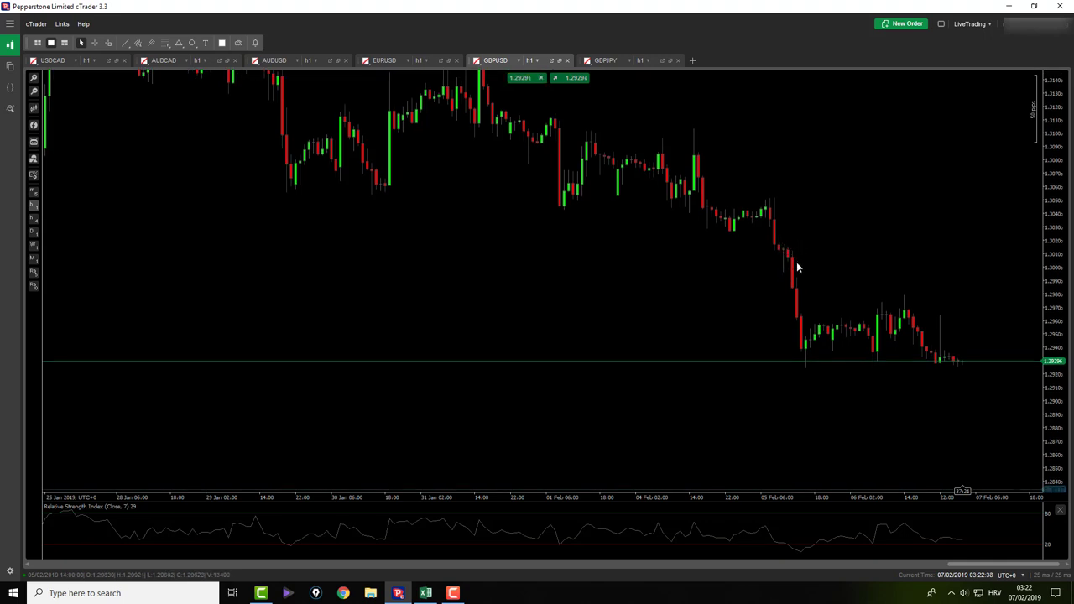
middle_click(801, 230)
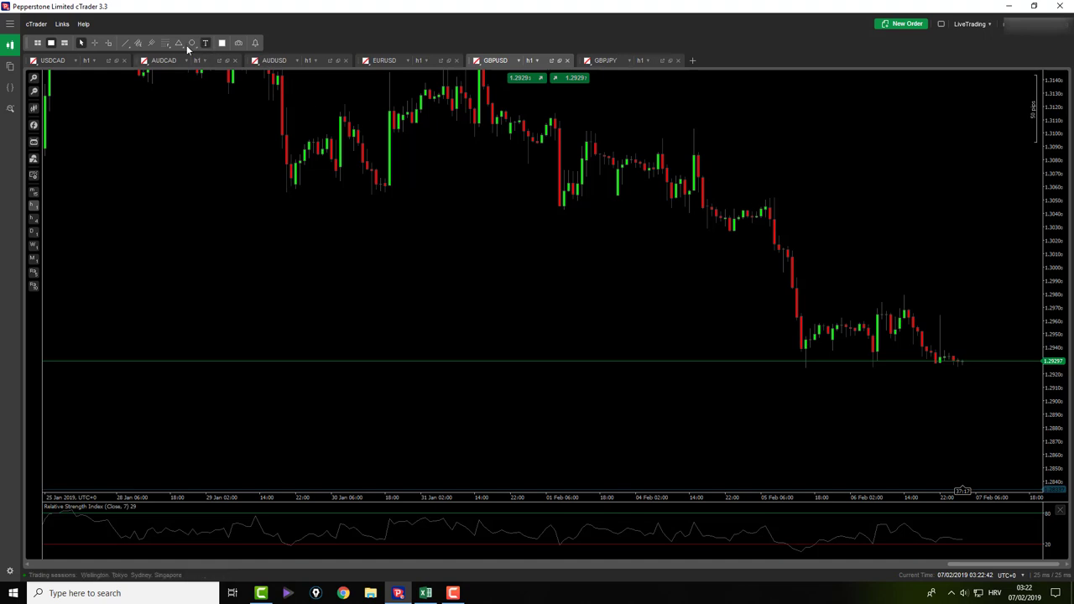
click(166, 43)
mouse_move(785, 200)
mouse_down()
mouse_move(839, 345)
mouse_move(803, 372)
mouse_move(840, 370)
mouse_move(808, 367)
mouse_up()
mouse_move(774, 199)
mouse_down()
mouse_move(792, 195)
mouse_move(776, 203)
mouse_up()
scroll(791, 181, up, 3)
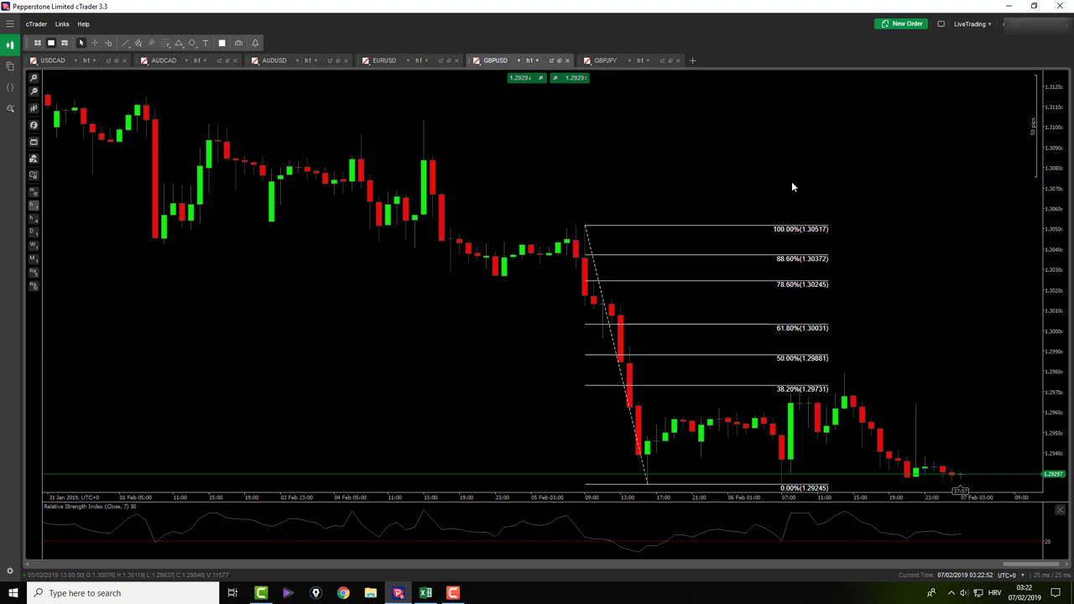
Examine GBPUSD's pullback highs and latest candles against the Fibonacci retracement and extension levels with the crosshair
middle_click(448, 166)
drag(579, 106, 845, 256)
drag(845, 256, 905, 359)
drag(905, 359, 959, 143)
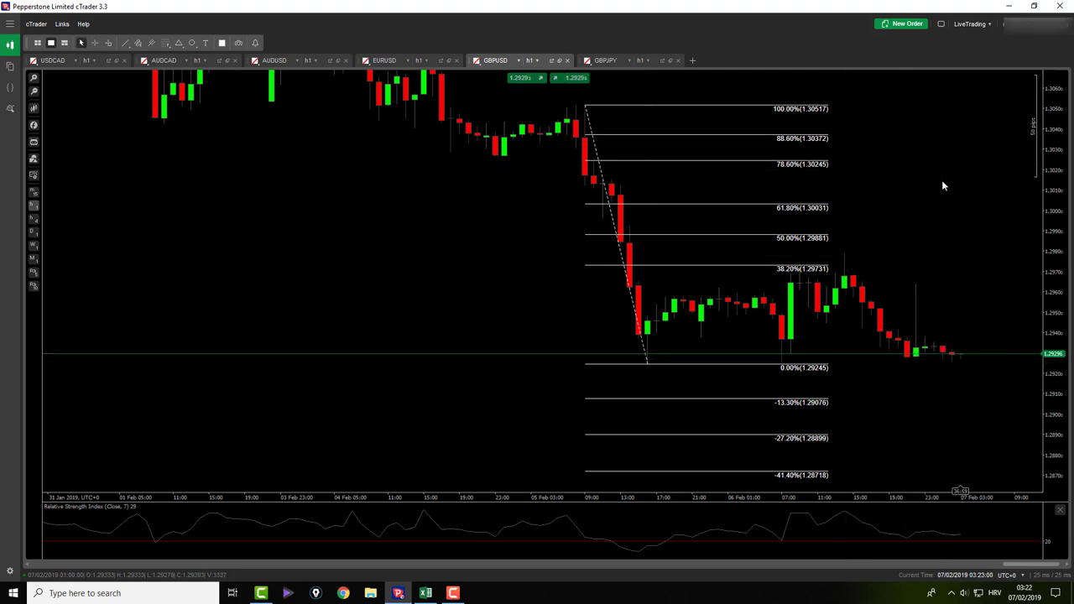
middle_click(839, 257)
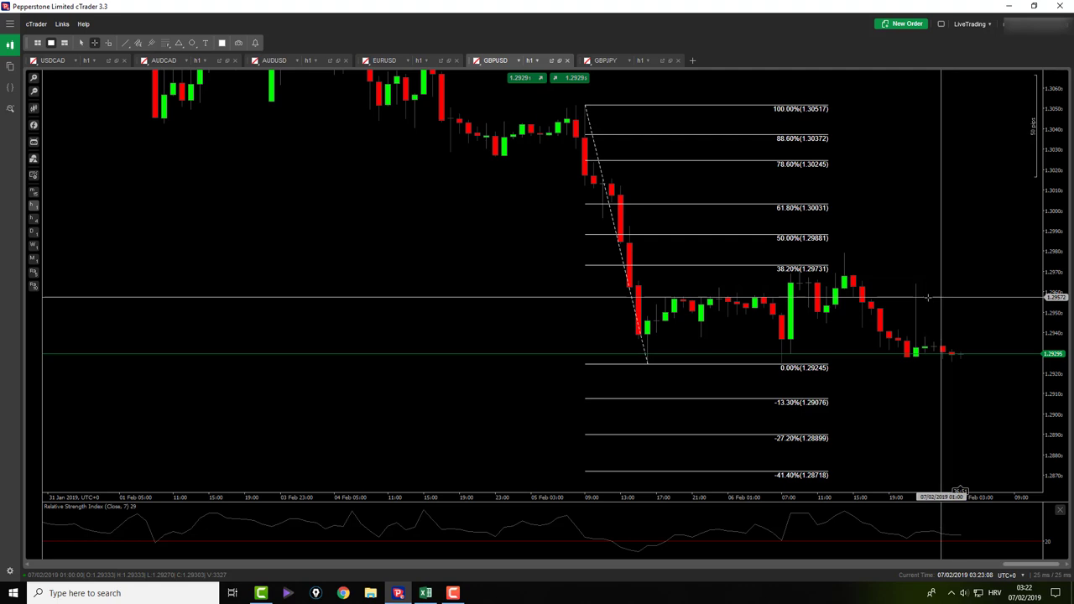
middle_click(754, 307)
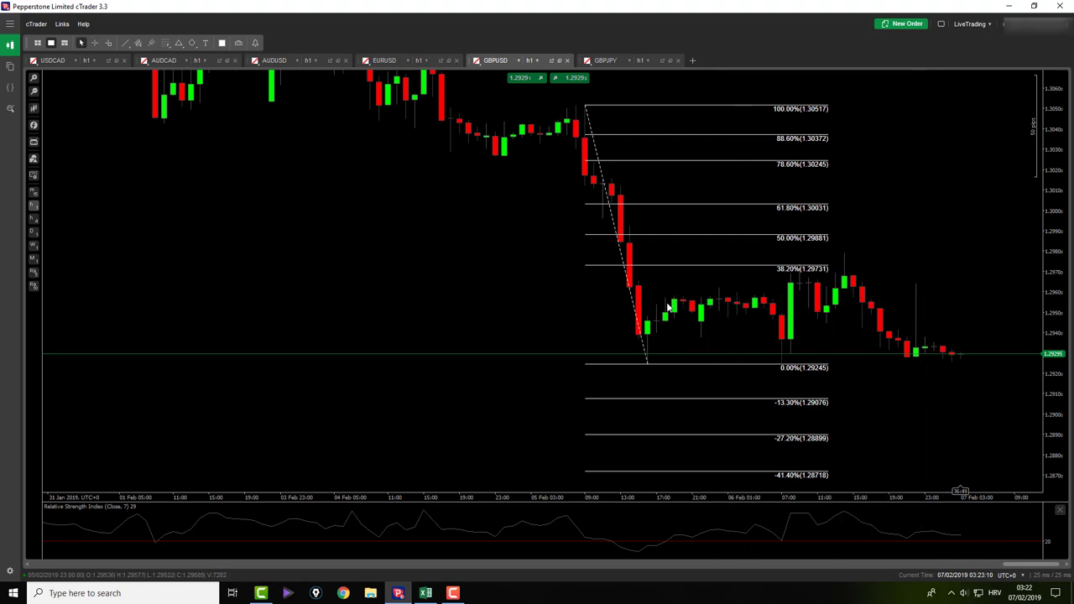
Delete the Fibonacci retracement from the GBPUSD chart
click(633, 306)
key(Delete)
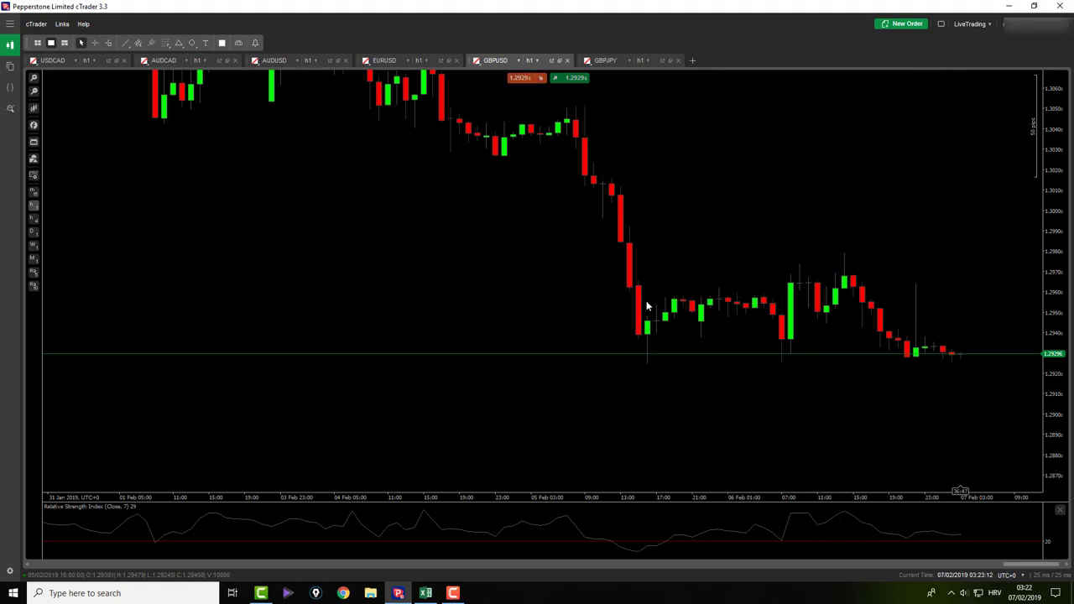
scroll(647, 304, down, 3)
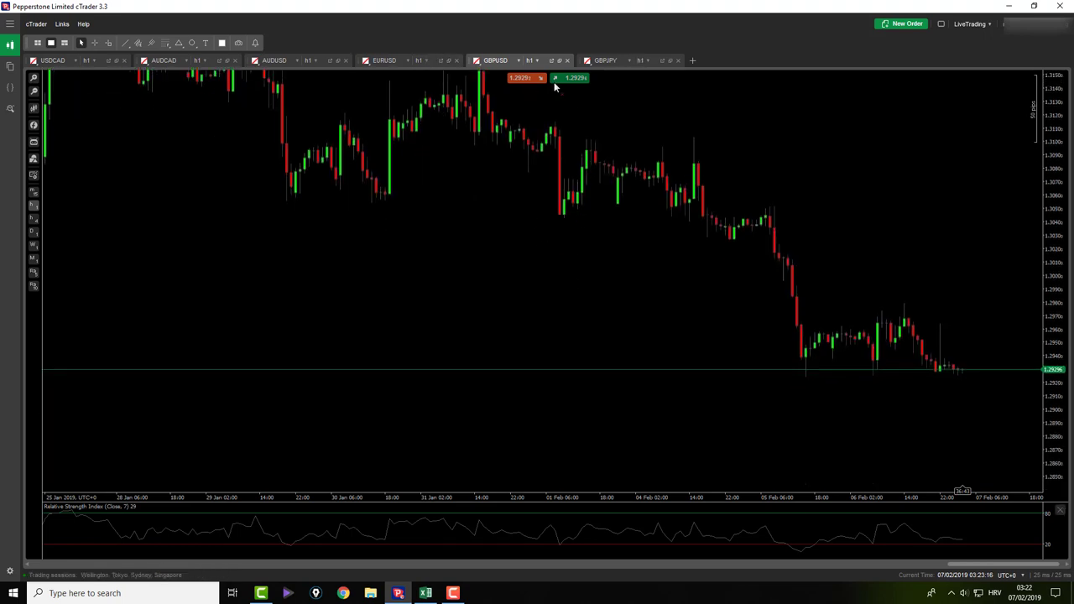
Draw a Fibonacci retracement on the GBPJPY hourly chart from the 6 February low near 141.753 to the high near 142.447
click(621, 62)
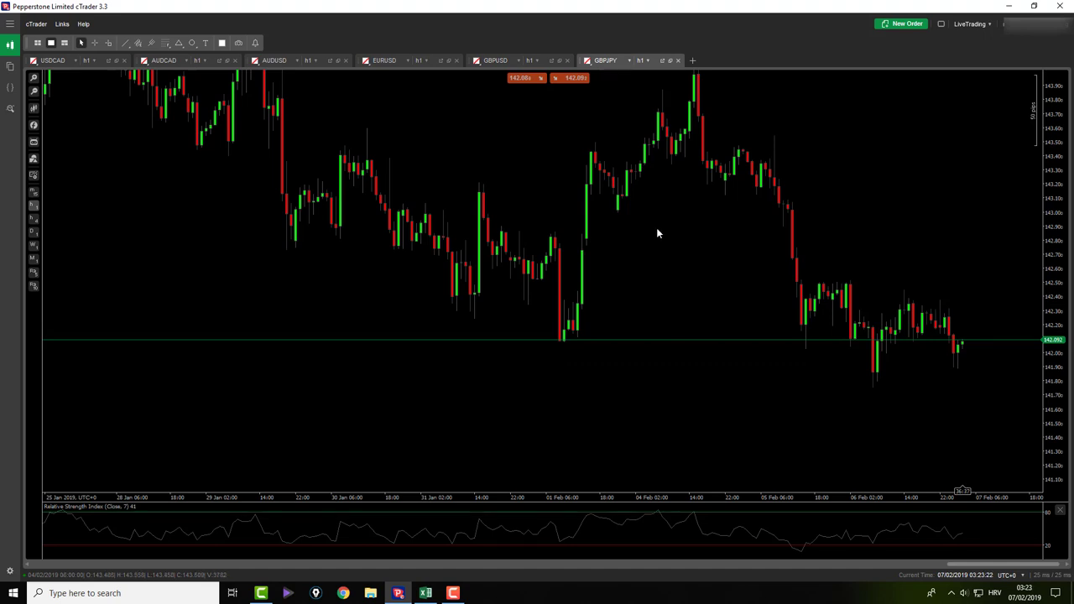
scroll(660, 249, up, 5)
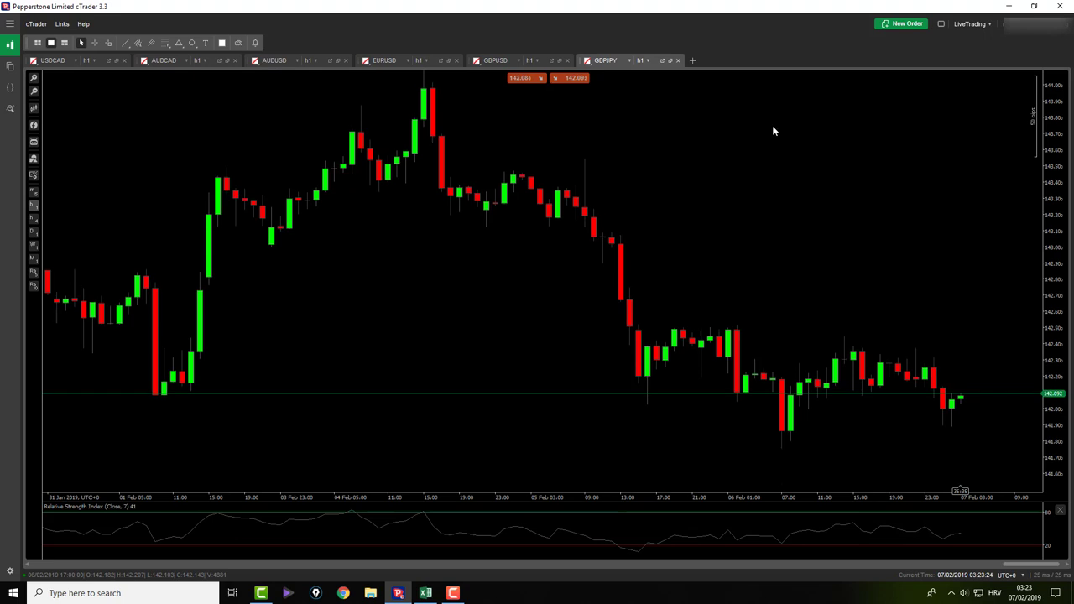
drag(1052, 409, 1054, 177)
drag(900, 400, 901, 471)
click(164, 43)
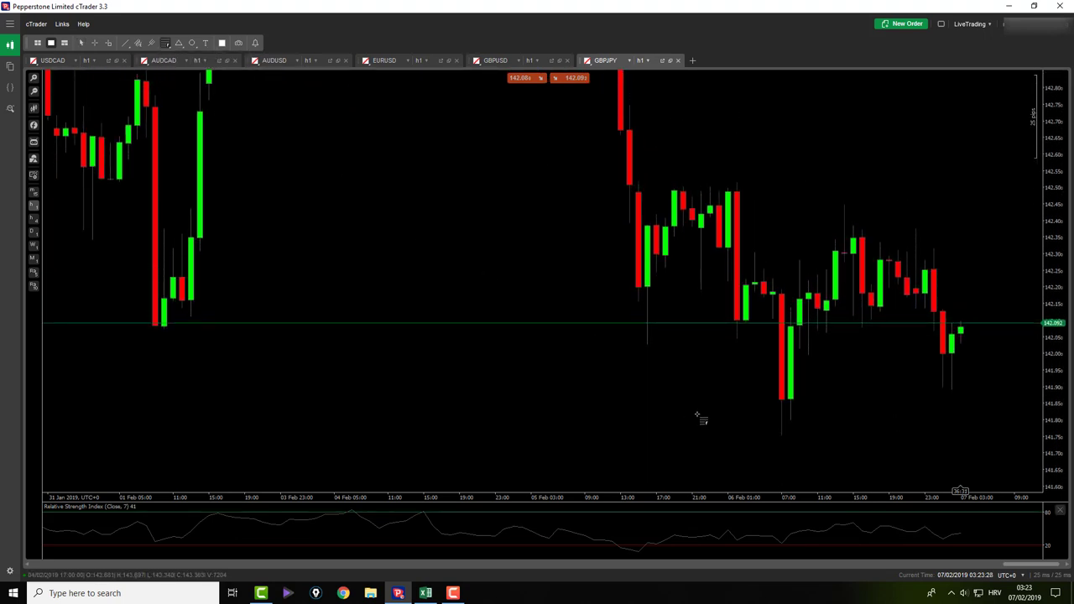
mouse_move(776, 434)
mouse_down()
mouse_move(920, 194)
mouse_move(848, 190)
mouse_move(844, 204)
mouse_up()
drag(785, 437, 780, 435)
Check GBPJPY's pullback against the retracement levels with the crosshair and delete the Fibonacci retracement
middle_click(751, 425)
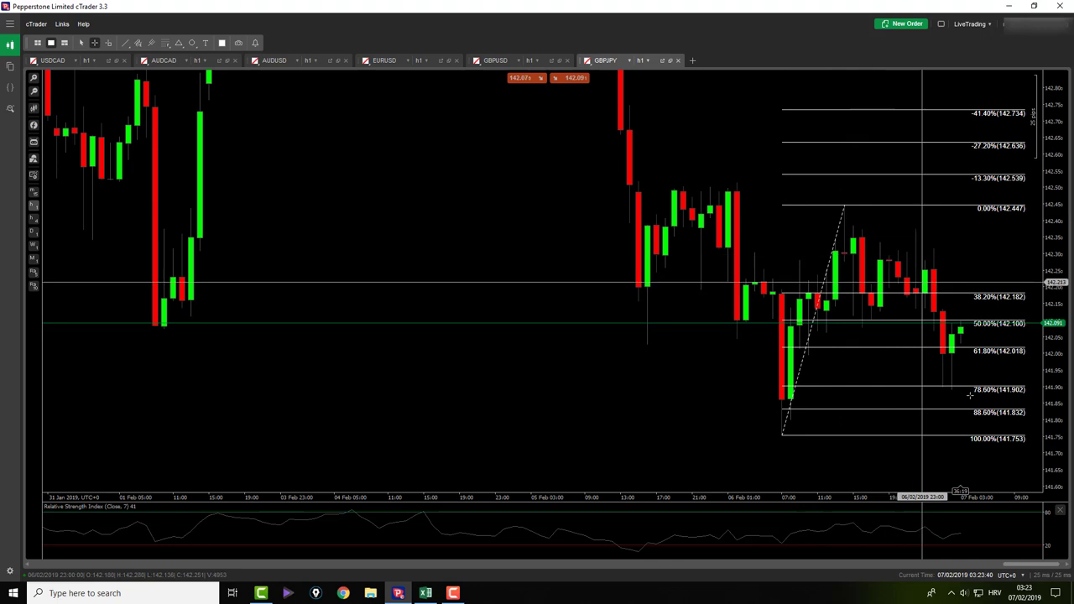
middle_click(862, 220)
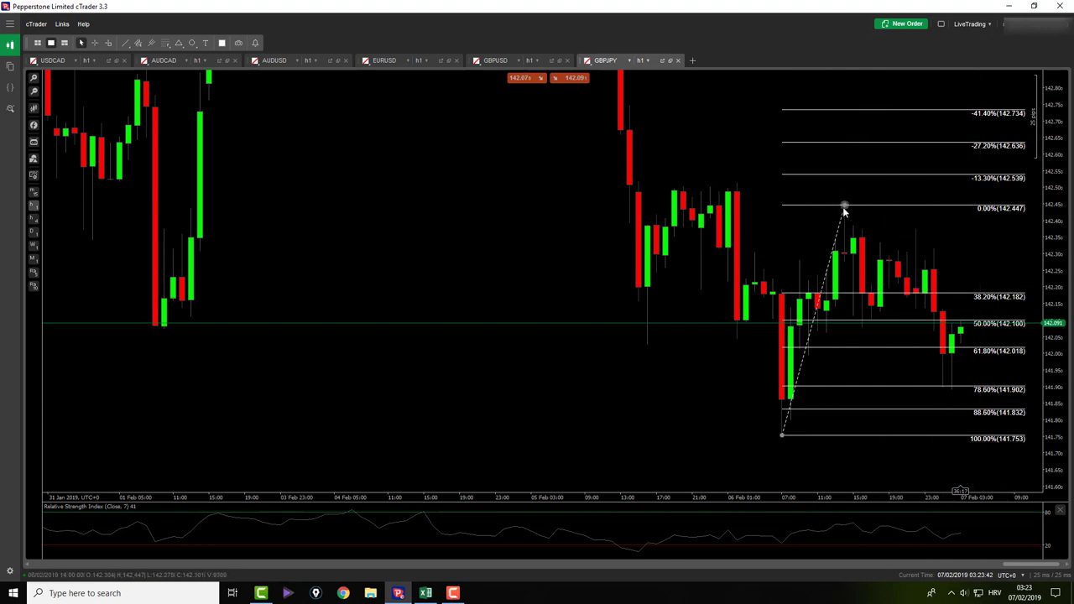
key(Delete)
Draw a triangle joining the 6 February low near 141.75, the high near 142.45 and the pullback low near 142.07
click(169, 44)
click(178, 44)
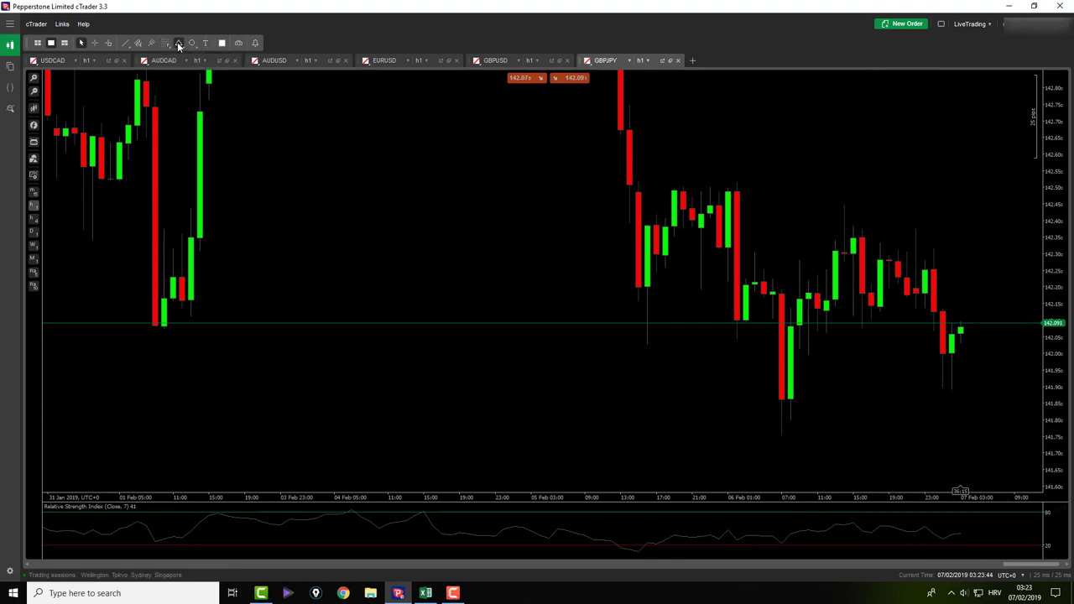
drag(781, 438, 831, 246)
click(844, 205)
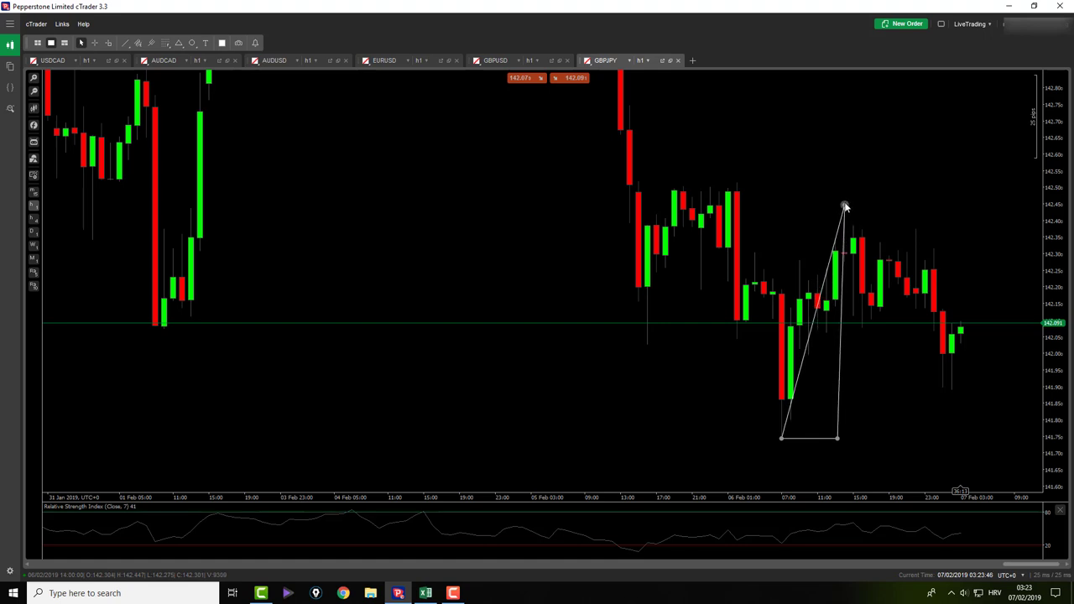
drag(840, 437, 865, 326)
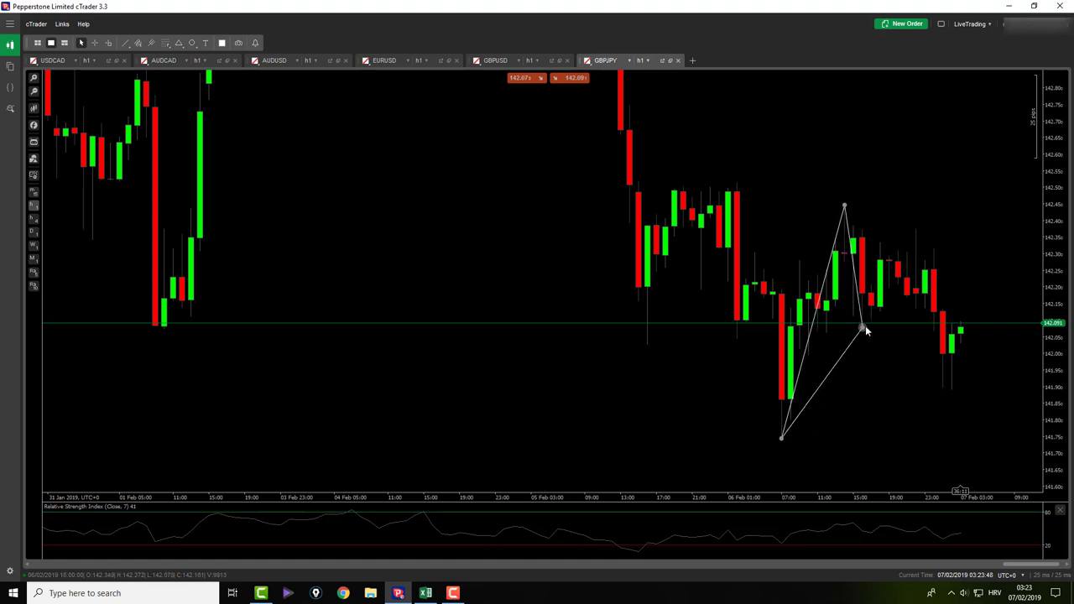
Draw a second triangle from the pullback low near 142.07 to the high near 142.37 and a projected point near 141.84
click(179, 43)
click(862, 328)
click(916, 230)
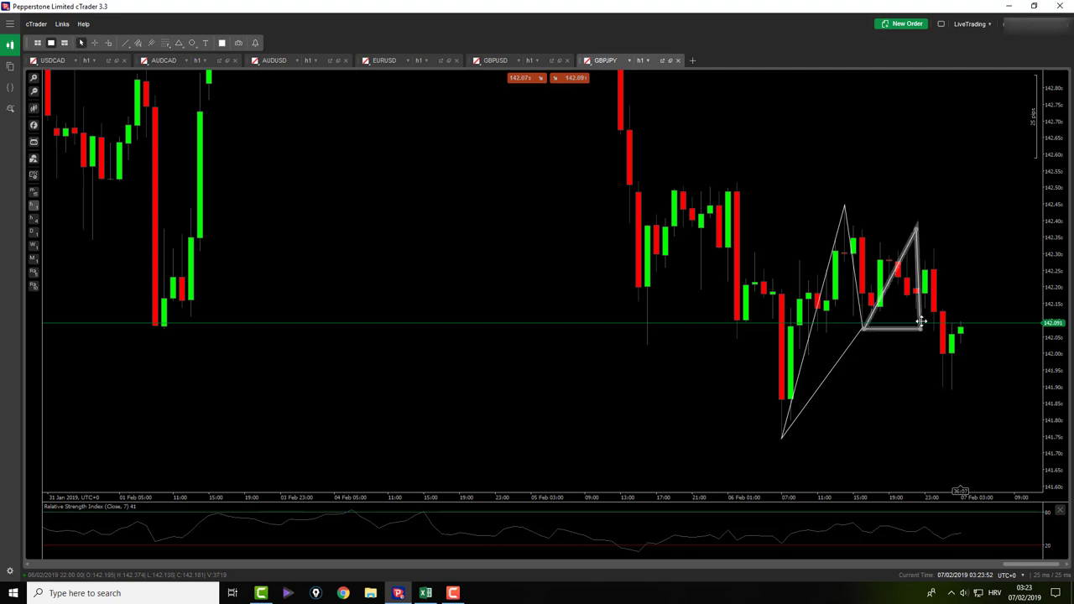
click(953, 394)
drag(961, 401, 966, 407)
Draw a Fibonacci retracement over the first triangle's rising leg, from the low near 141.753 to the high near 142.447
click(165, 44)
click(193, 57)
drag(783, 437, 844, 208)
drag(786, 440, 783, 434)
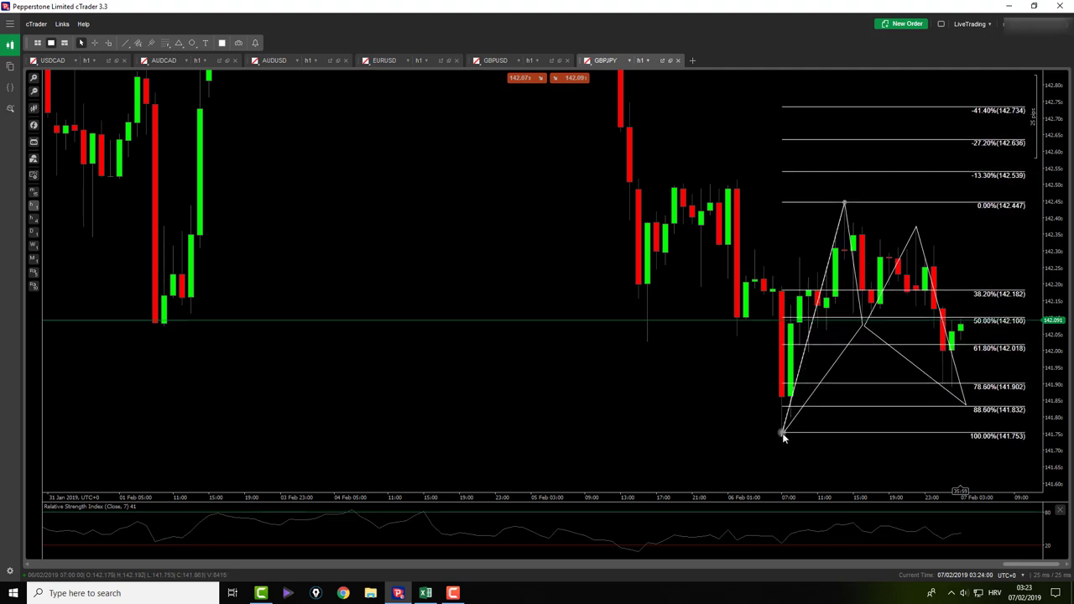
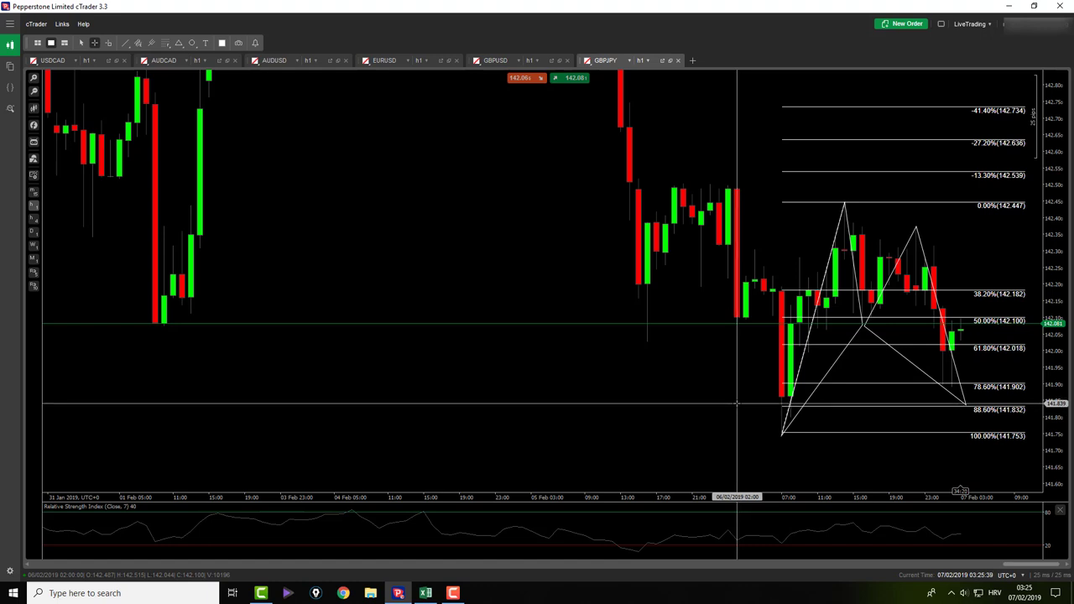
Start a GBPJPY buy limit order at 141.853 from the chart and set its quantity to 0.05 lots
drag(737, 405, 736, 403)
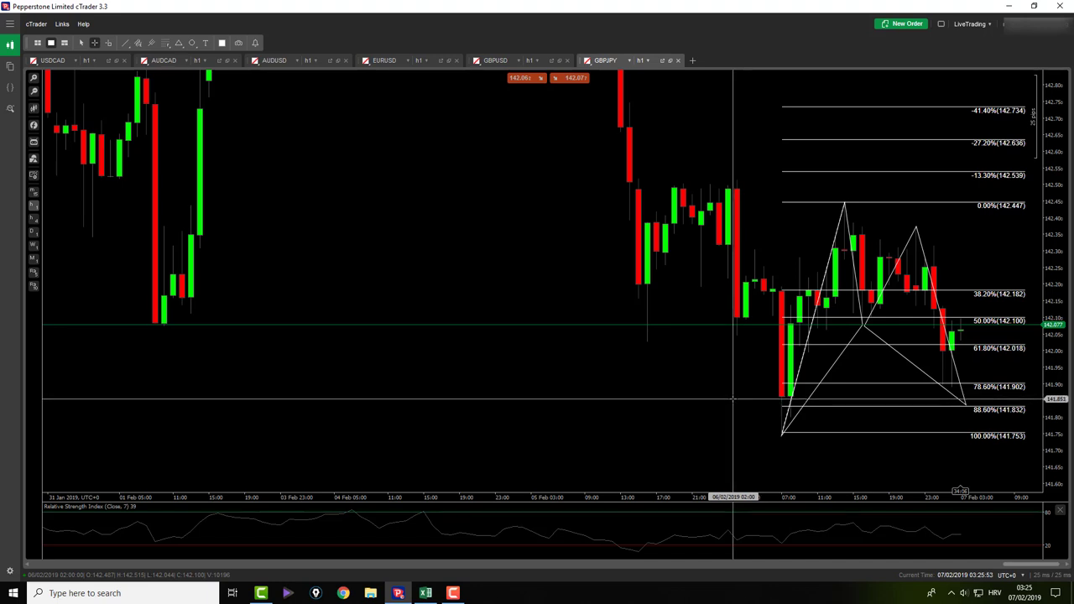
right_click(733, 402)
right_click(733, 401)
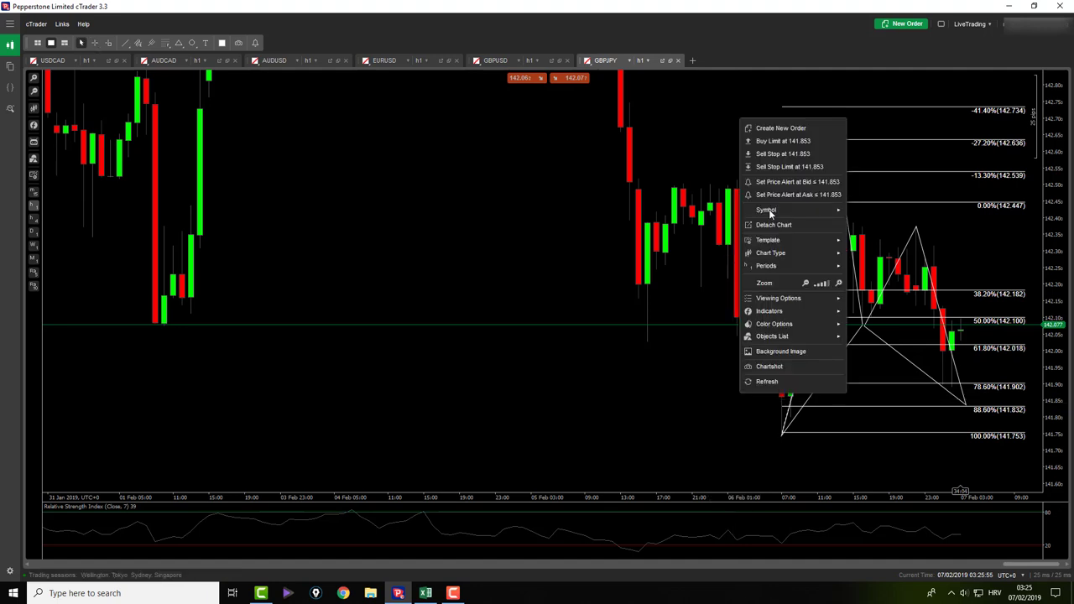
click(784, 144)
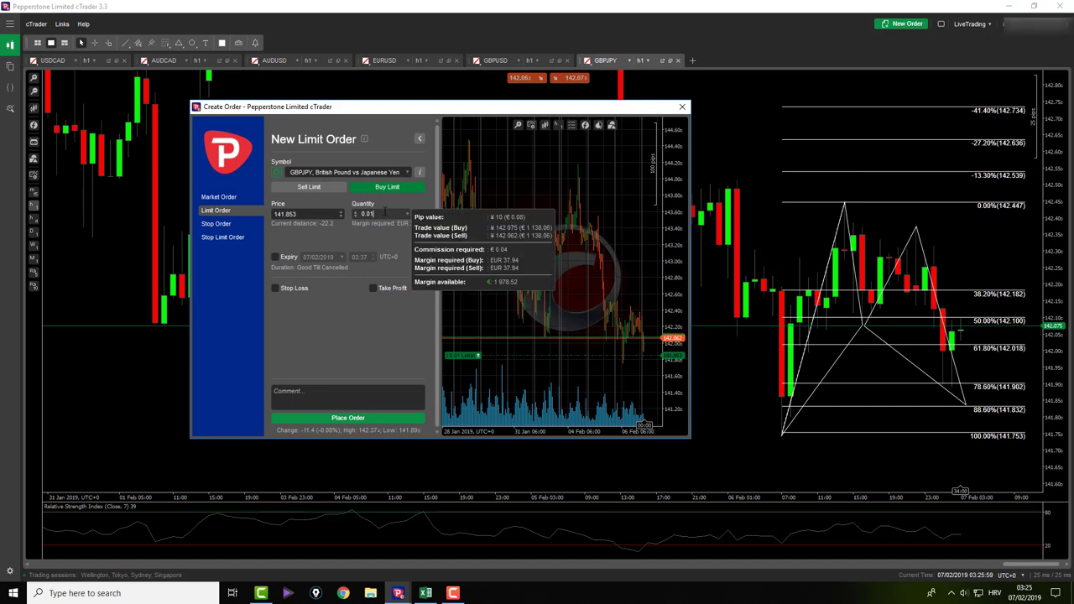
key(BackSpace)
text(5)
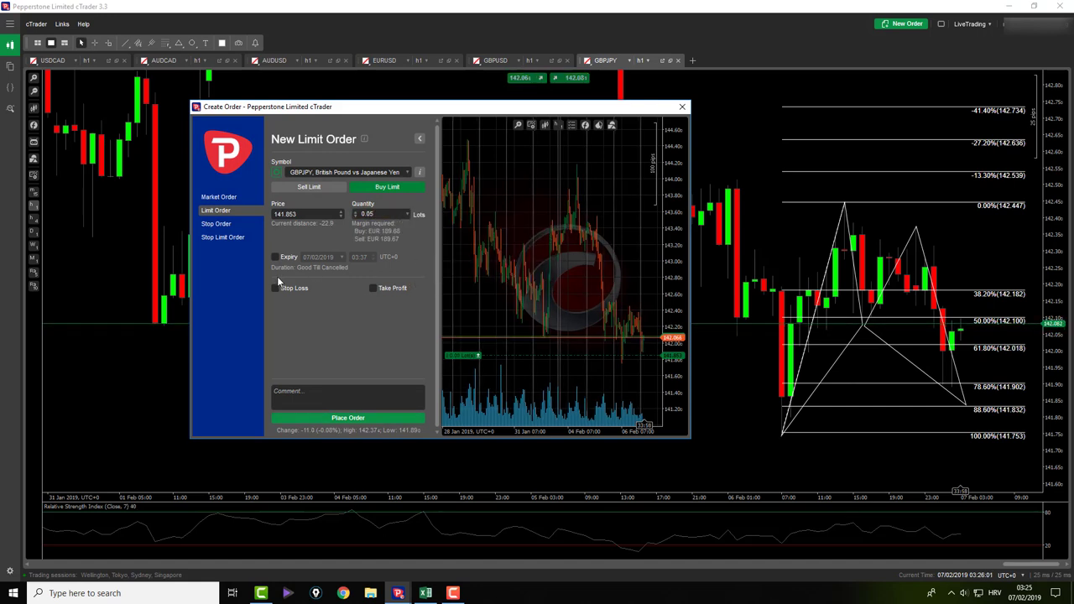
Enable the default stop loss and take profit on the buy limit order and place it
click(286, 288)
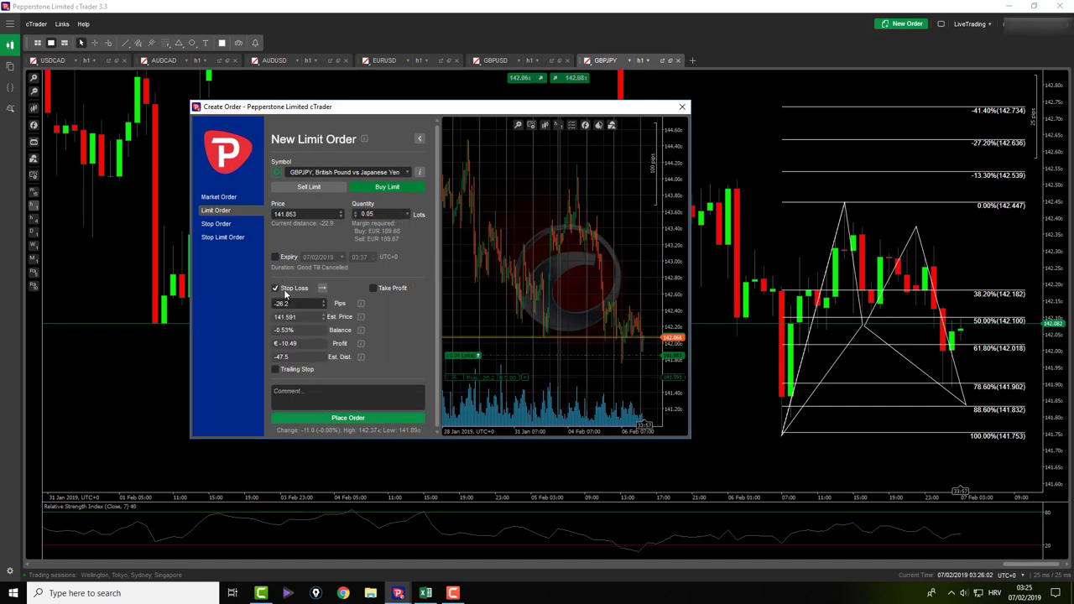
click(395, 288)
click(347, 418)
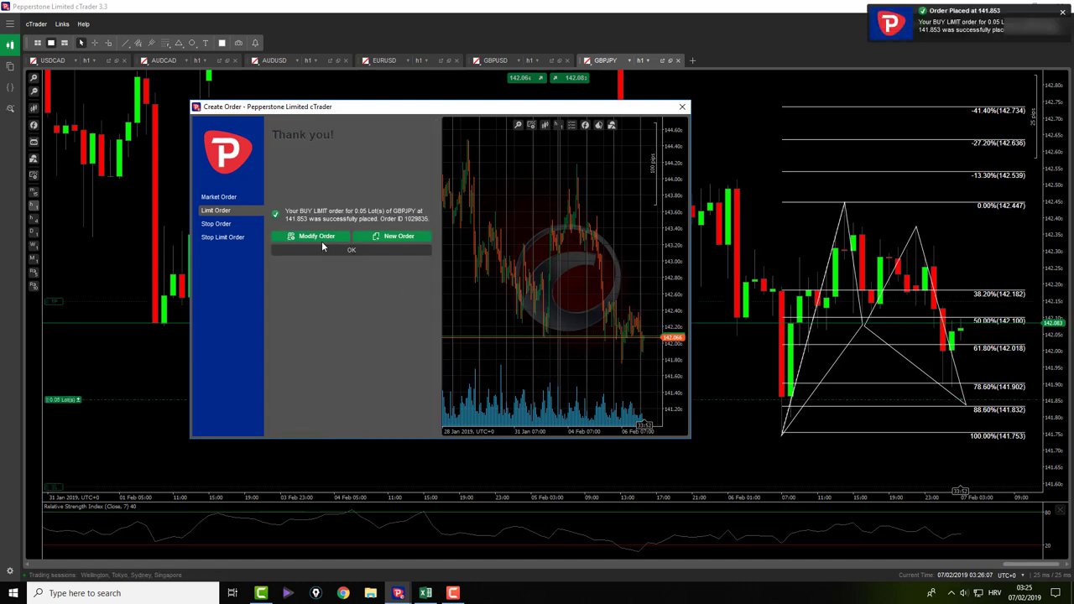
Place a second identical GBPJPY buy limit order and raise one order's stop loss to about 141.631
click(375, 238)
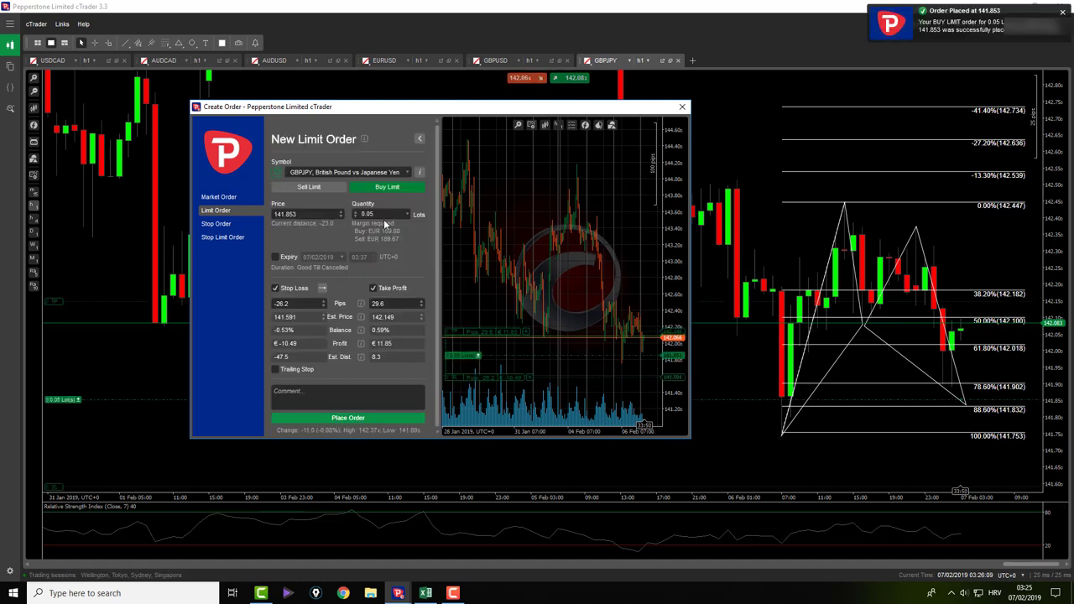
click(360, 418)
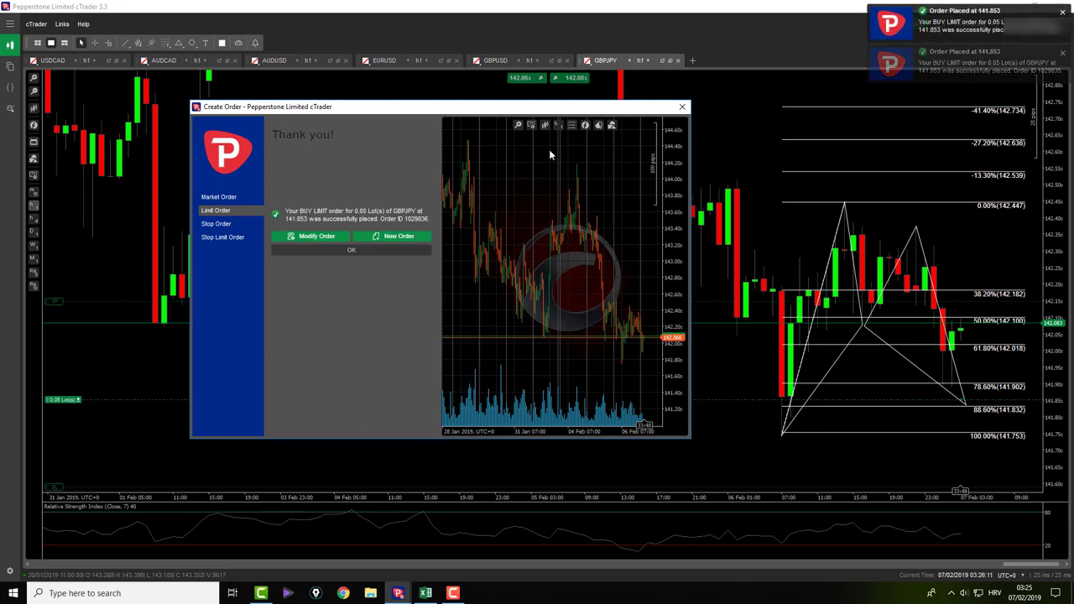
click(679, 108)
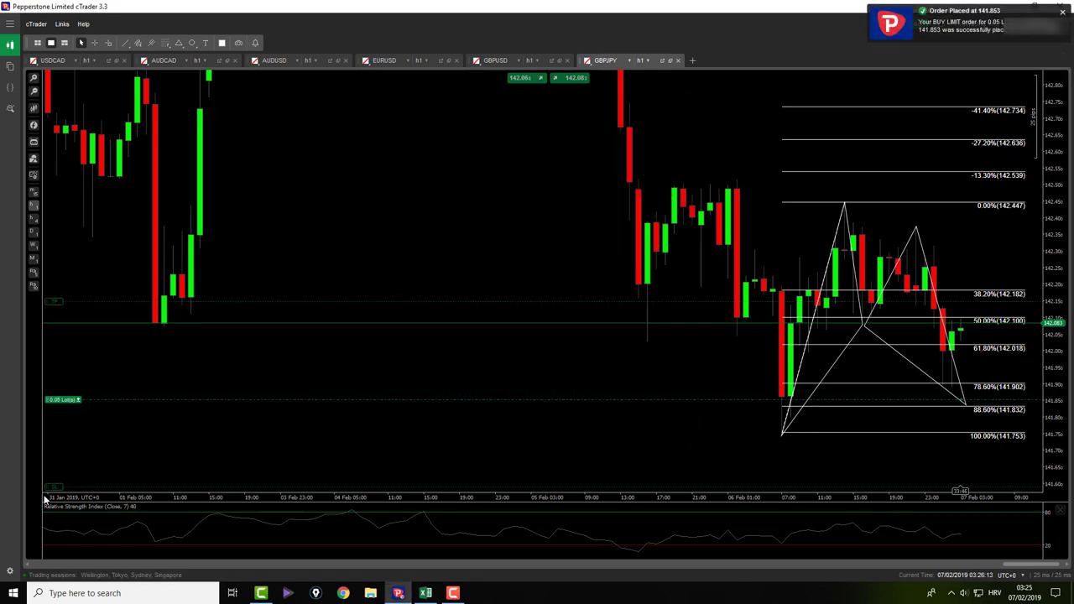
drag(52, 494, 52, 480)
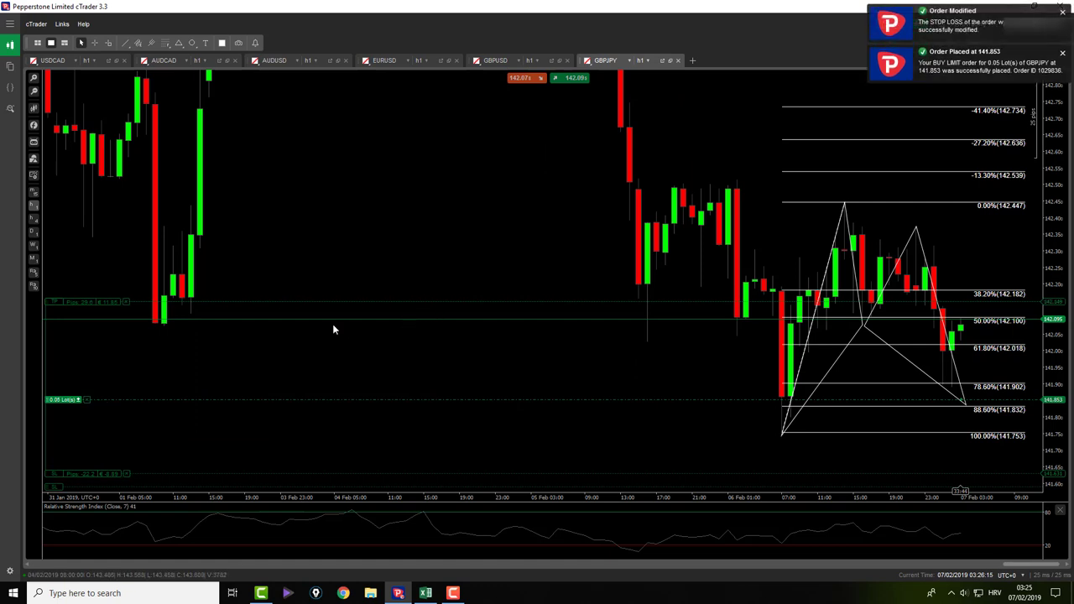
Replace the Fibonacci retracement with one from the high near 142.447 down to the second triangle's low point near 141.834
click(782, 435)
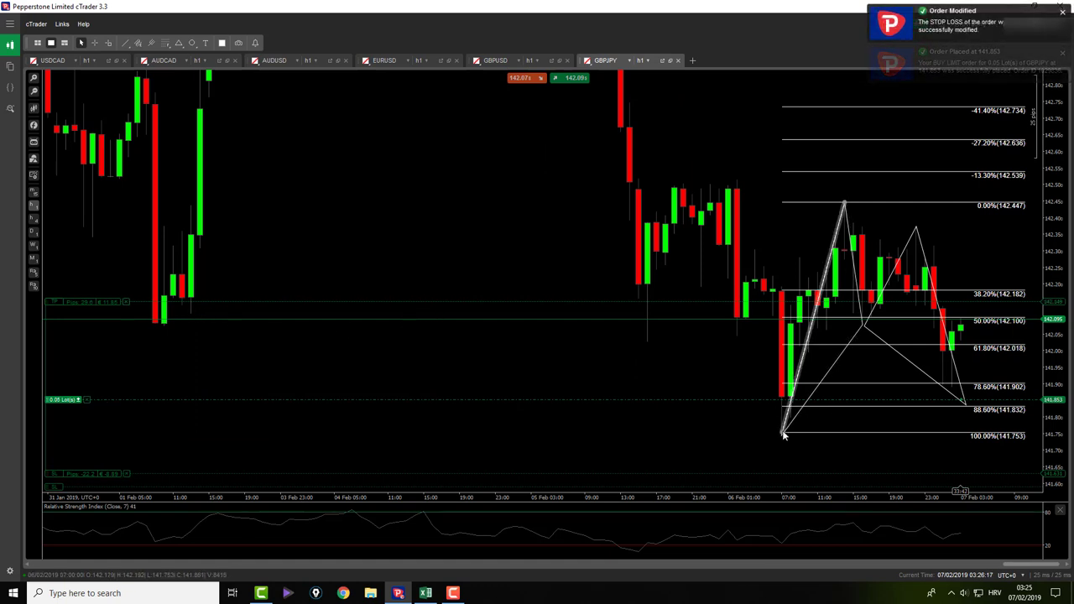
drag(783, 434, 774, 440)
key(Delete)
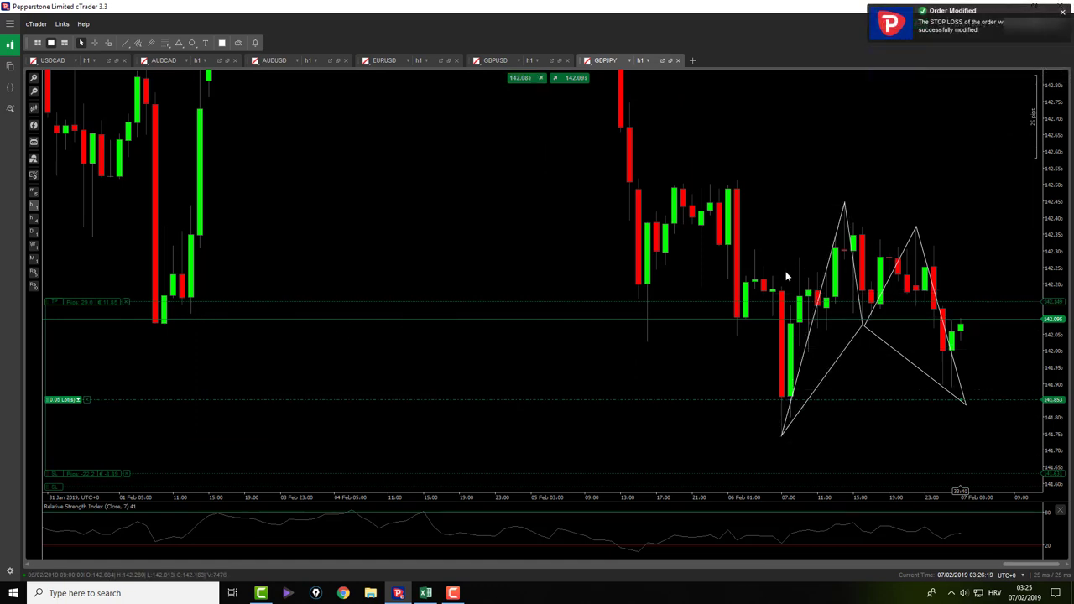
click(166, 42)
drag(843, 204, 980, 371)
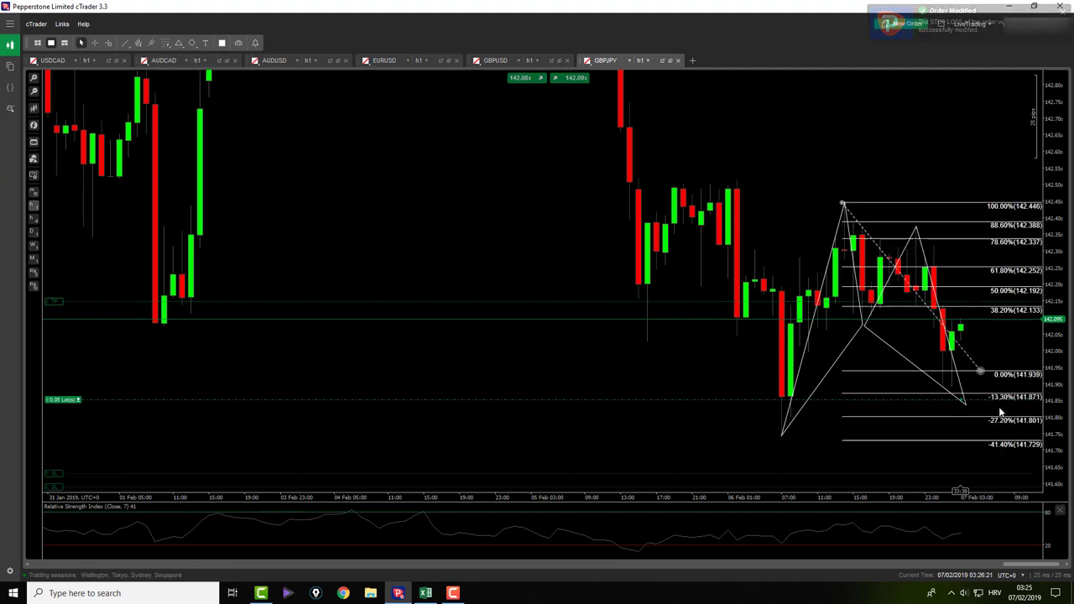
drag(1000, 411, 966, 404)
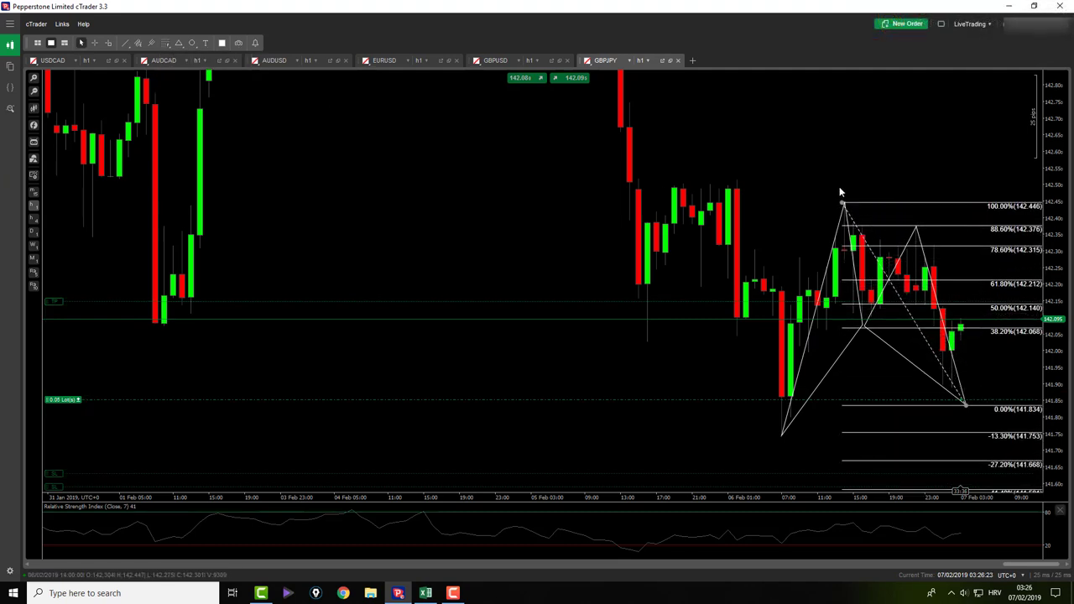
mouse_move(843, 204)
mouse_down()
mouse_move(858, 201)
mouse_move(845, 204)
mouse_up()
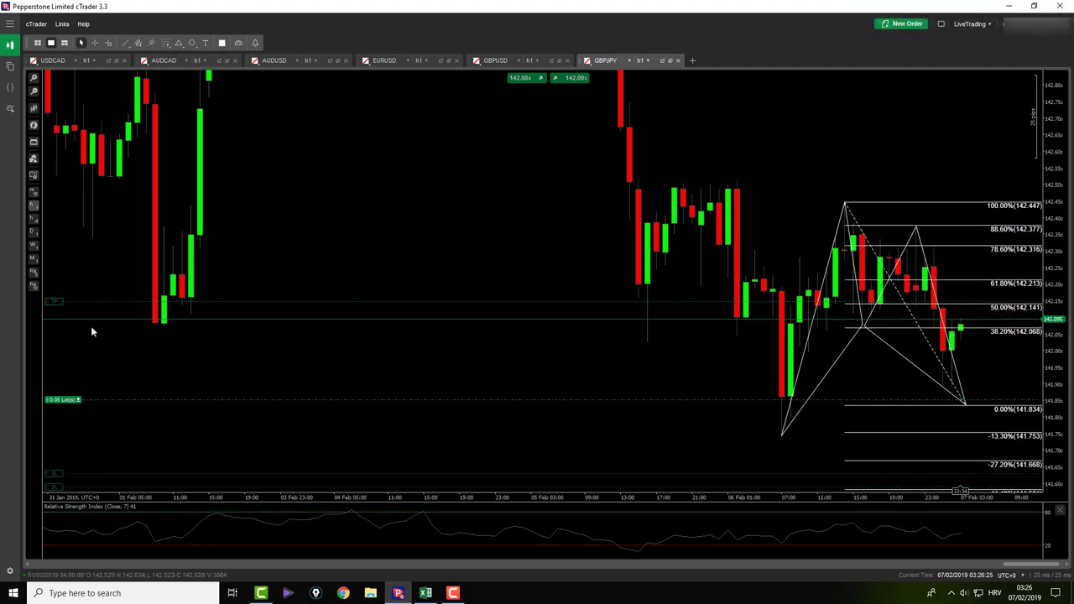
Move the two orders' take profits near the 38.2% and 61.8% levels and delete the Fibonacci retracement
mouse_move(44, 302)
mouse_down()
mouse_move(51, 335)
mouse_move(59, 282)
mouse_up()
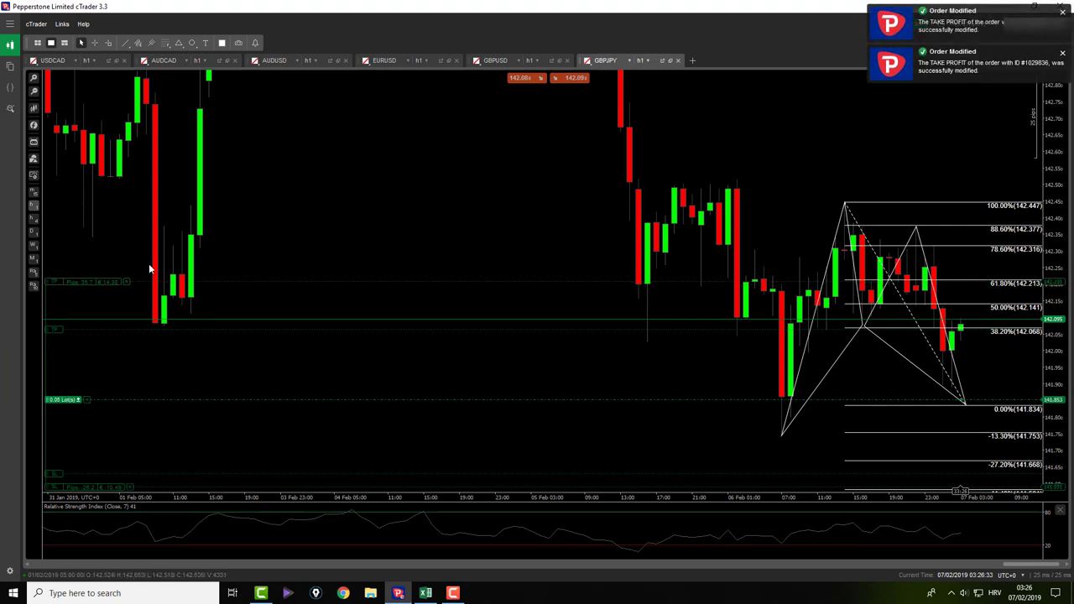
drag(225, 246, 234, 226)
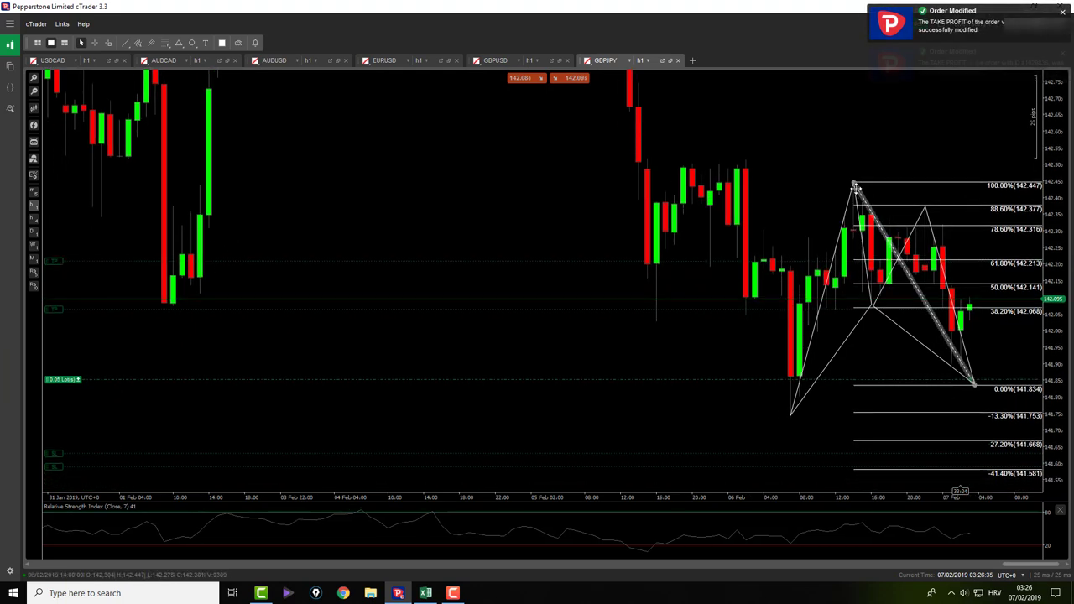
key(Delete)
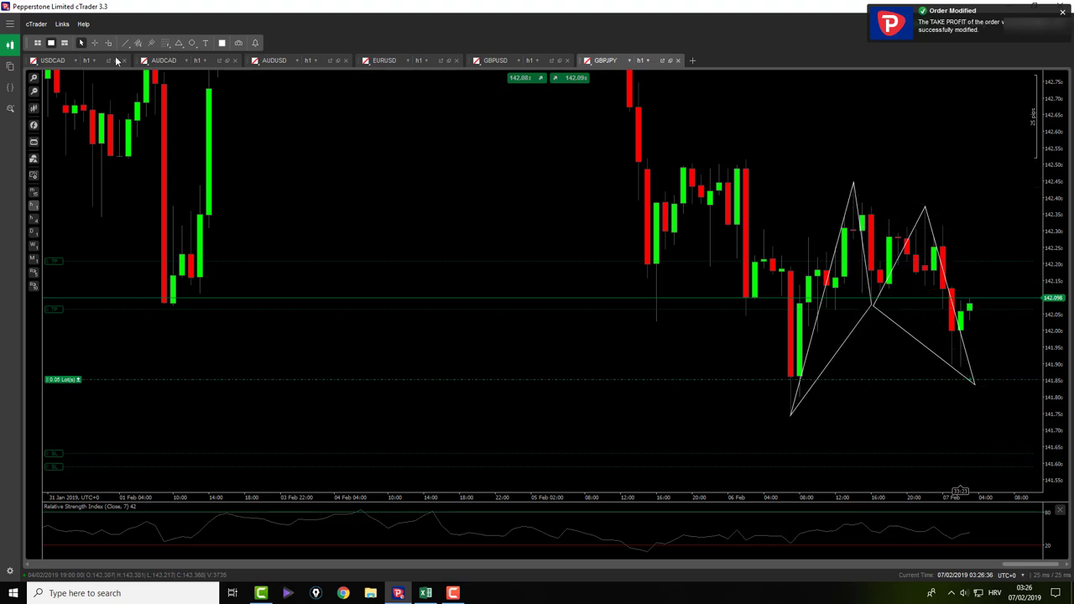
Draw a Fibonacci Expansion from the high near 142.447 to the low near 141.753 and back to the same high
click(172, 40)
click(164, 54)
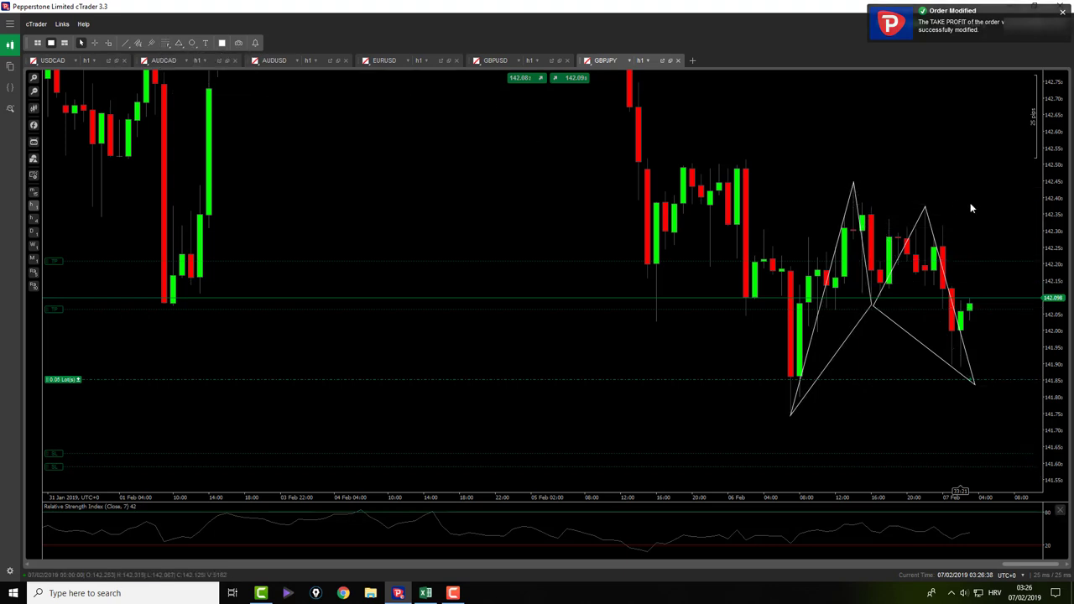
click(166, 43)
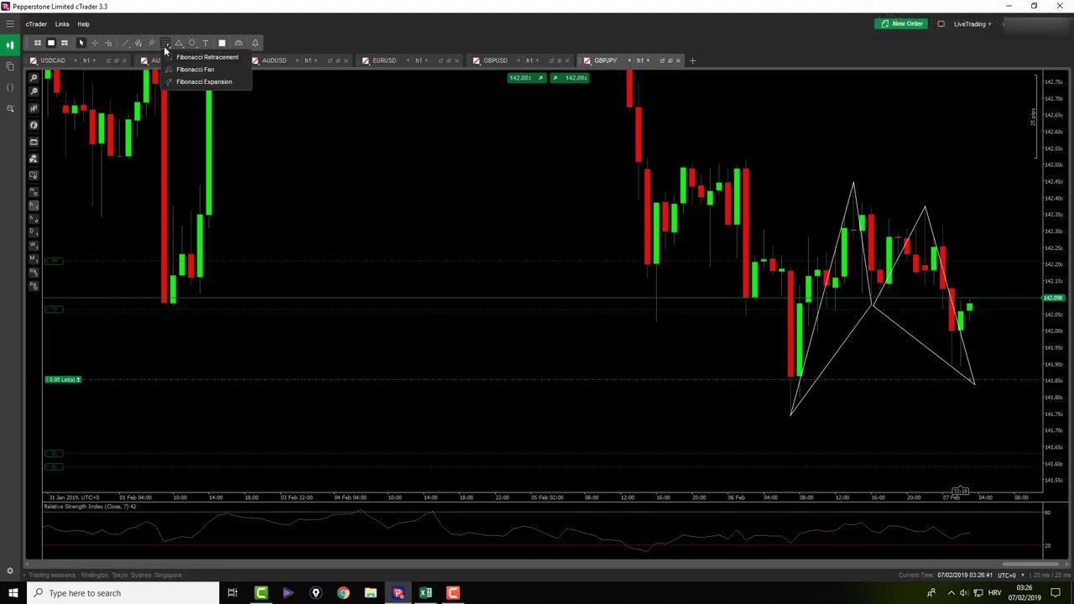
click(198, 82)
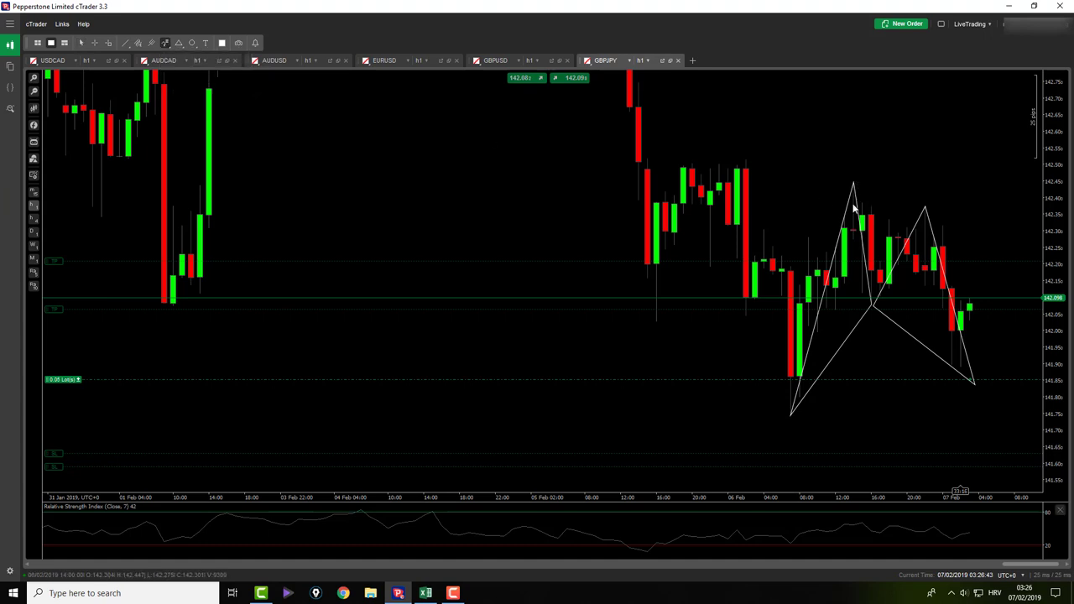
drag(854, 182, 792, 411)
click(854, 185)
drag(857, 183, 857, 184)
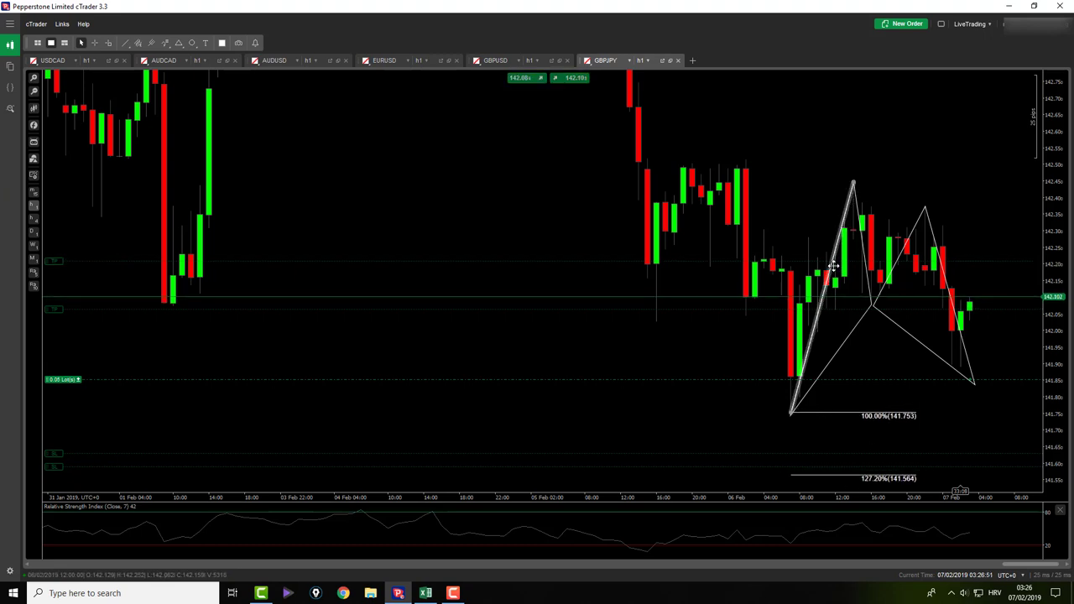
drag(855, 184, 856, 183)
double_click(856, 181)
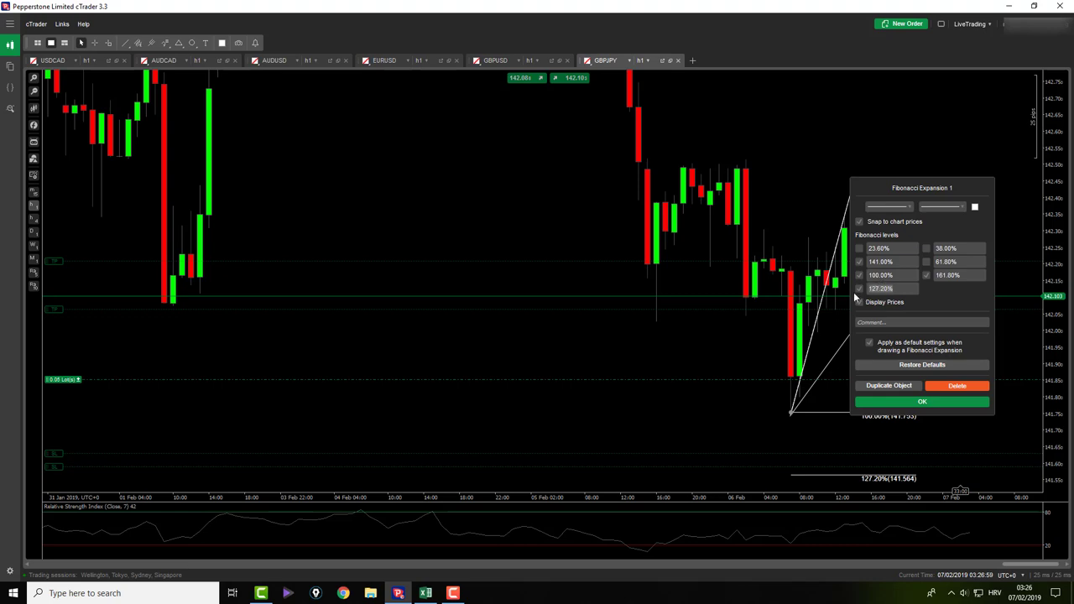
key(F1)
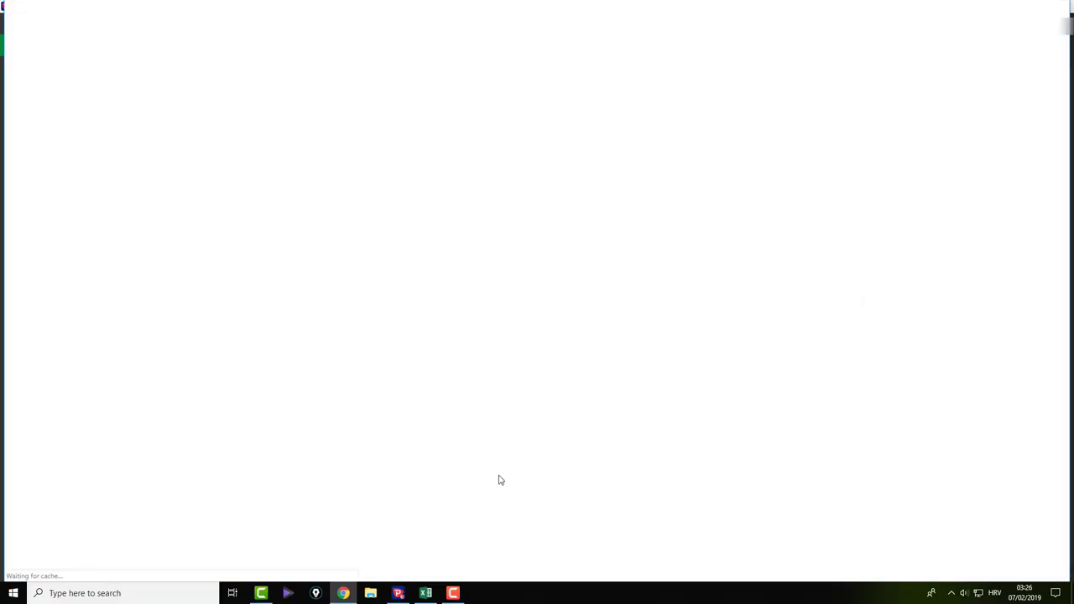
click(1056, 7)
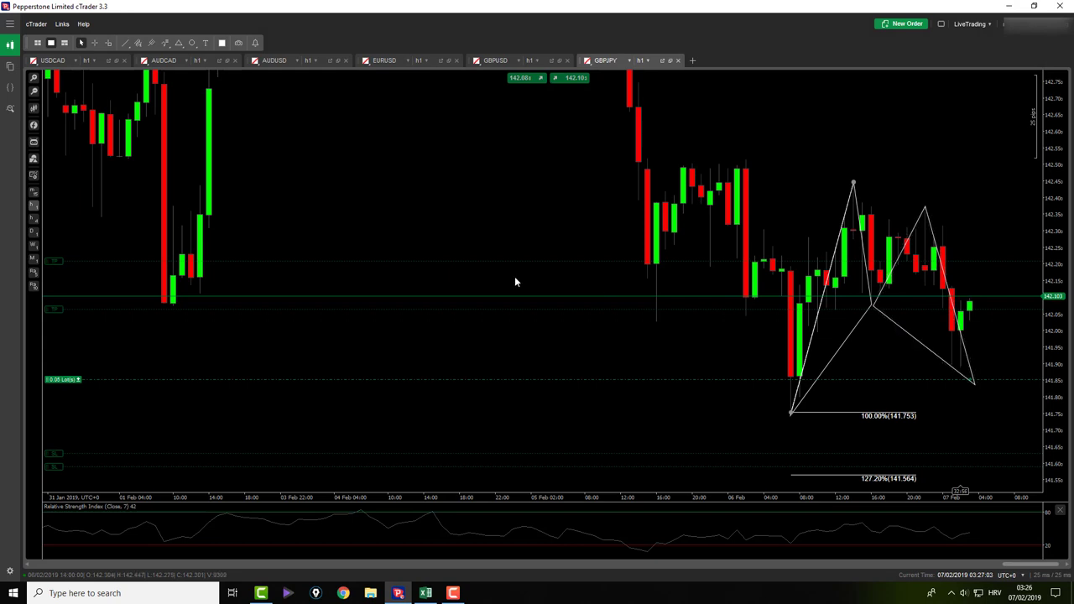
Replace the Fibonacci Expansion's 127.2% level with 113.3% and realign the expansion with the first triangle's rising edge
drag(824, 295, 829, 298)
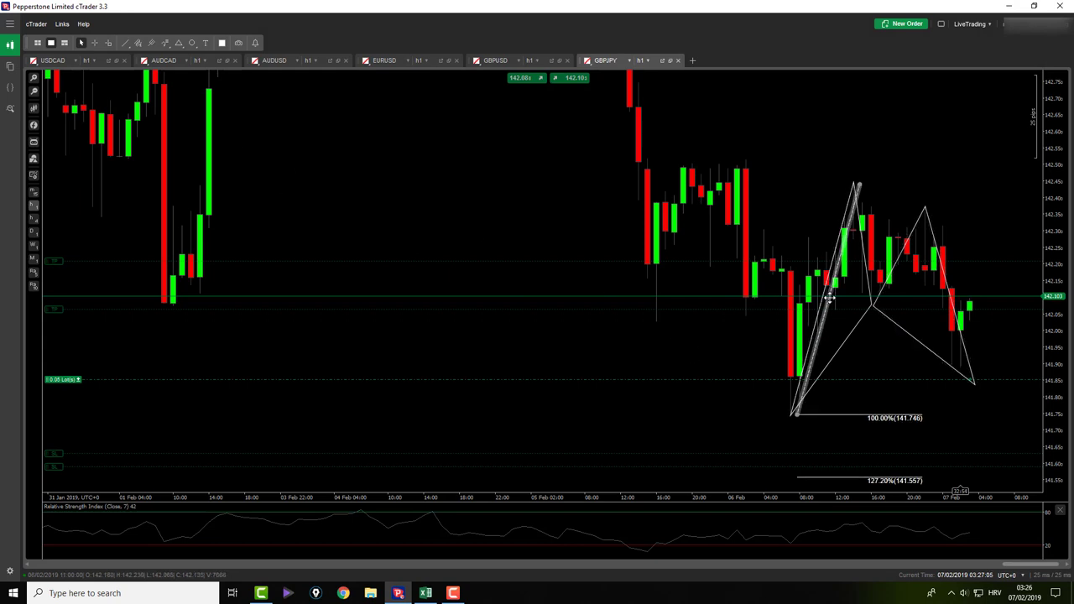
double_click(826, 297)
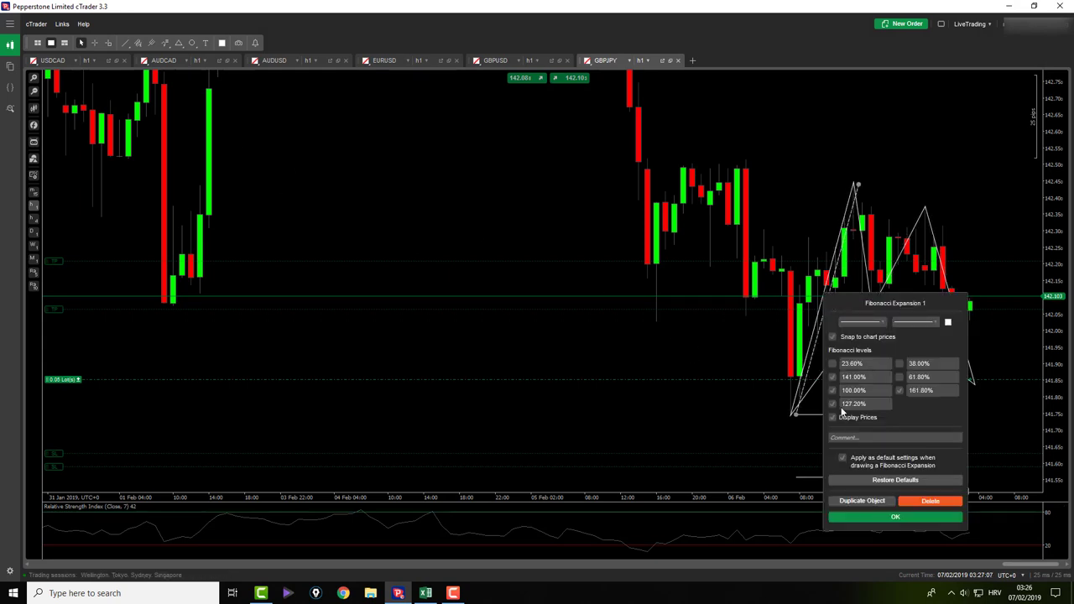
drag(838, 404, 834, 403)
text(113.3)
click(864, 517)
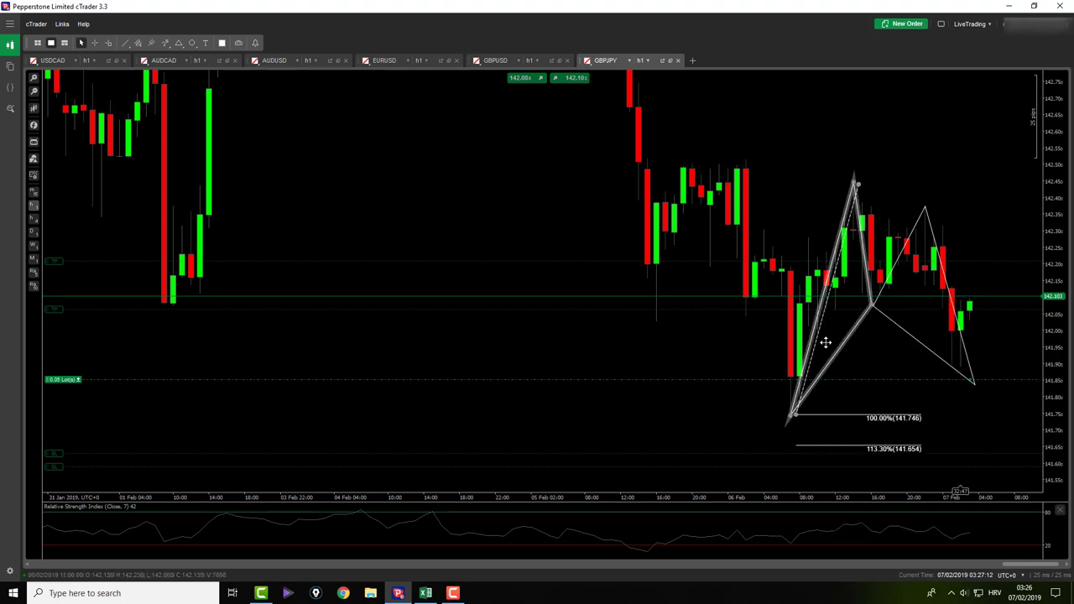
drag(821, 329, 813, 326)
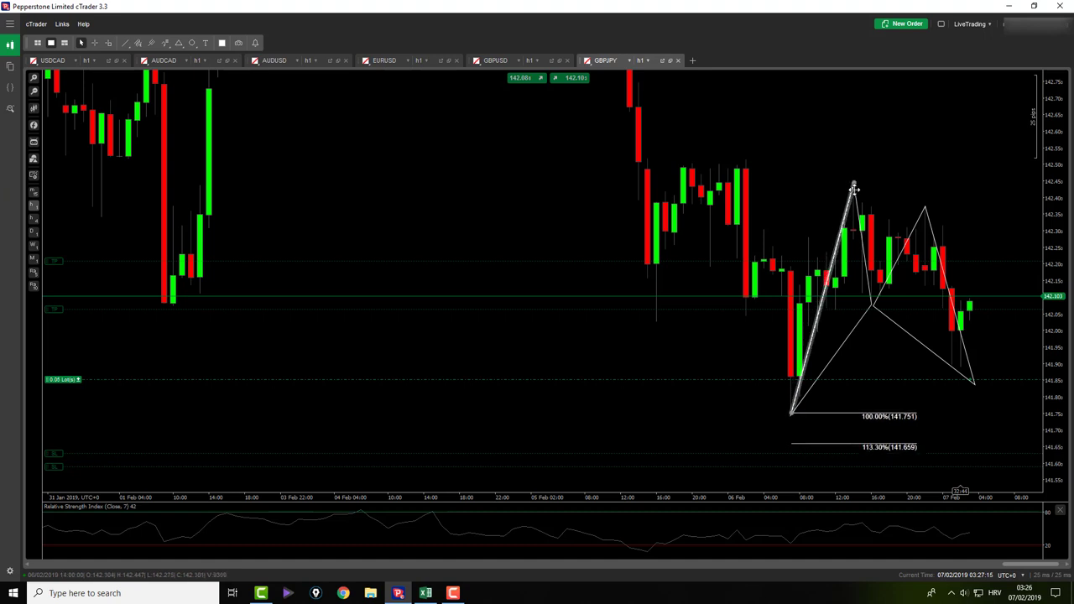
Draw a Fibonacci retracement from the first triangle's high near 142.449 to its low near 141.753
click(167, 42)
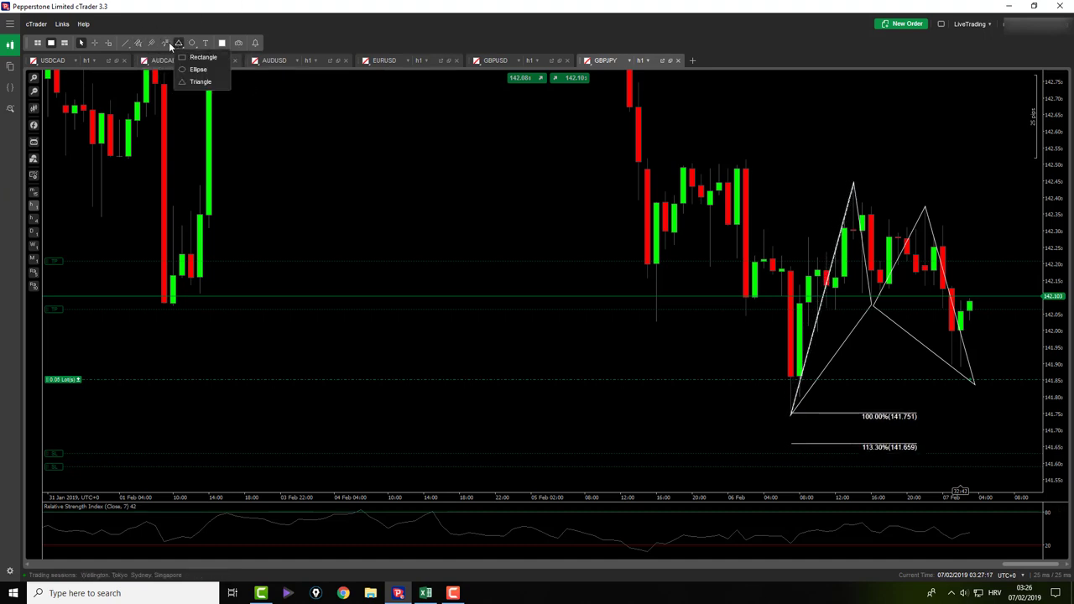
click(173, 58)
mouse_move(854, 183)
mouse_down()
mouse_move(781, 402)
mouse_move(791, 413)
mouse_up()
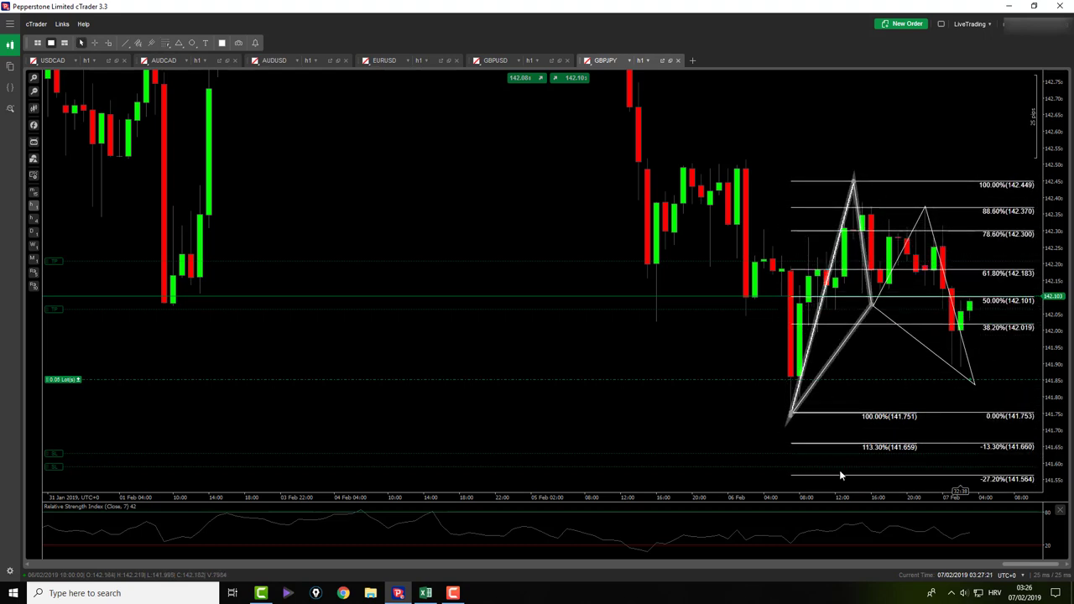
Raise both buy limit orders' stop losses to about 141.657, near the 113.3% level, and delete the Fibonacci retracement
drag(875, 426, 865, 395)
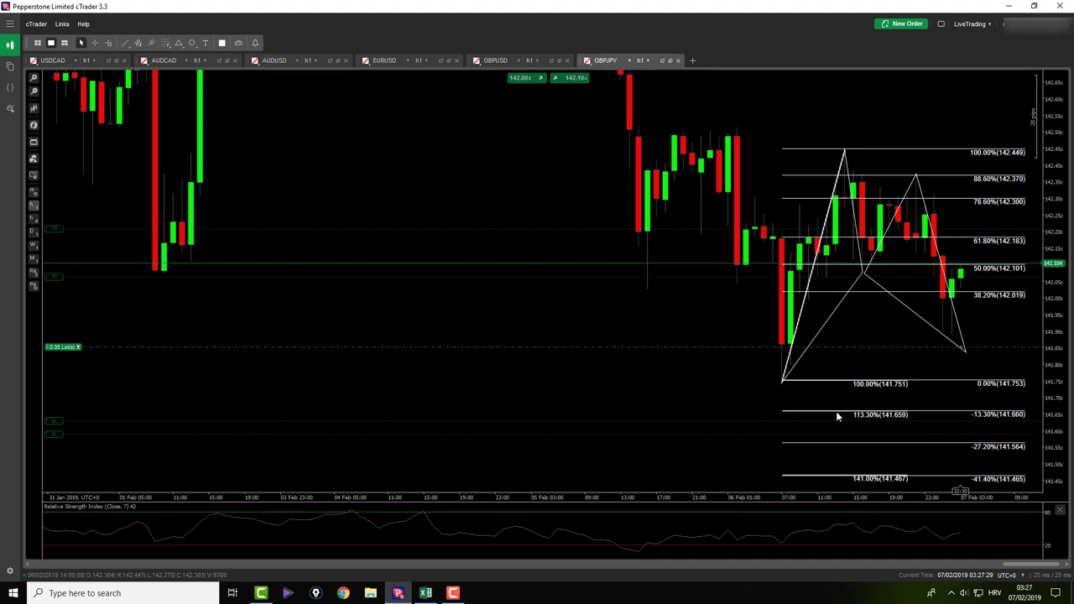
drag(54, 420, 52, 412)
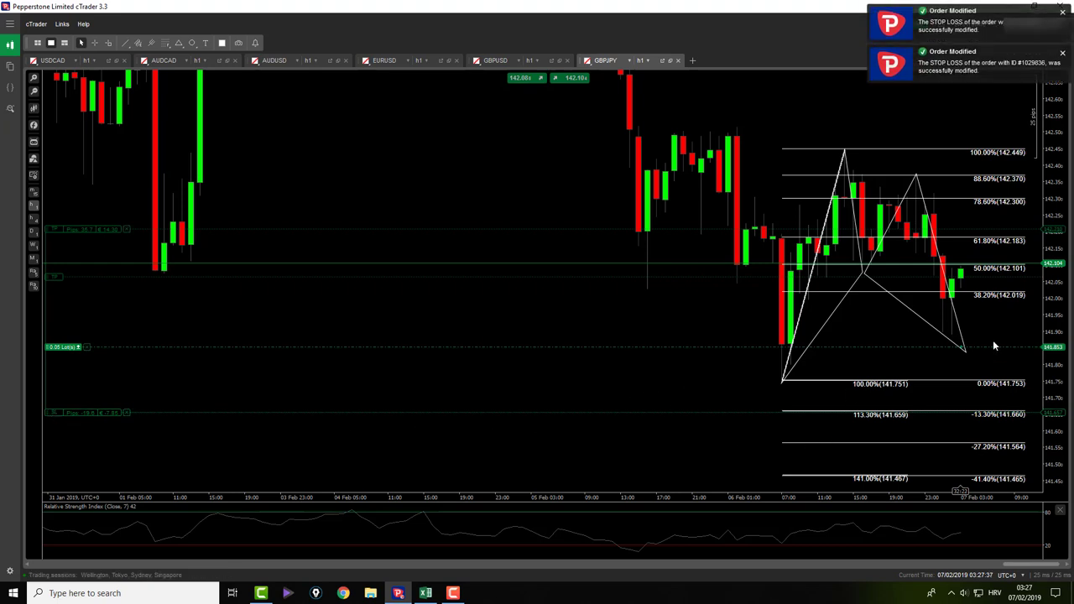
key(Delete)
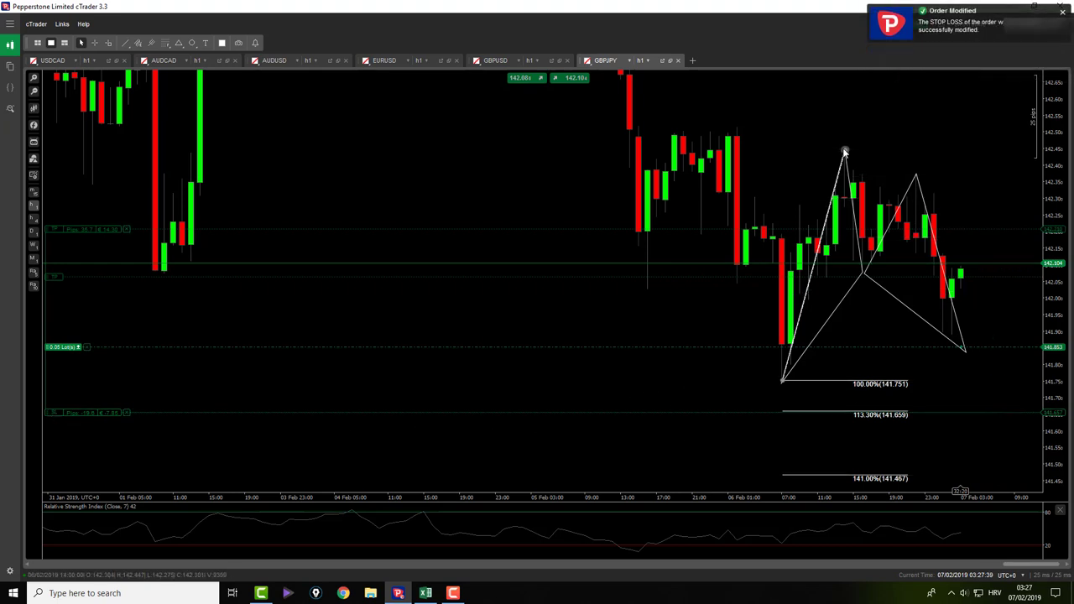
Measure the pip distances from the GBPJPY buy limit entry to the two take-profit levels
middle_click(338, 130)
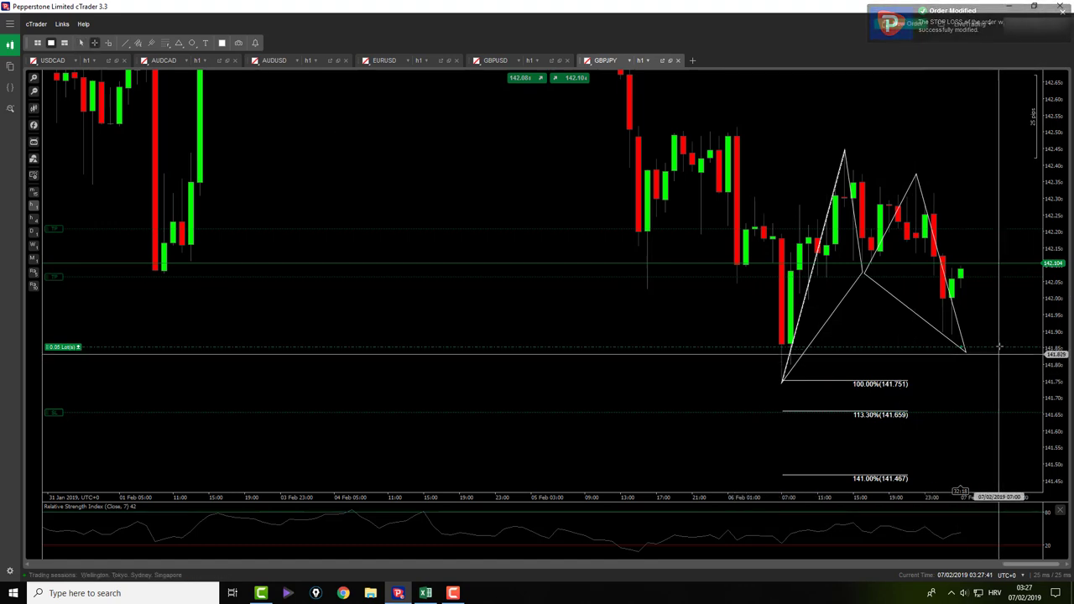
drag(981, 346, 989, 278)
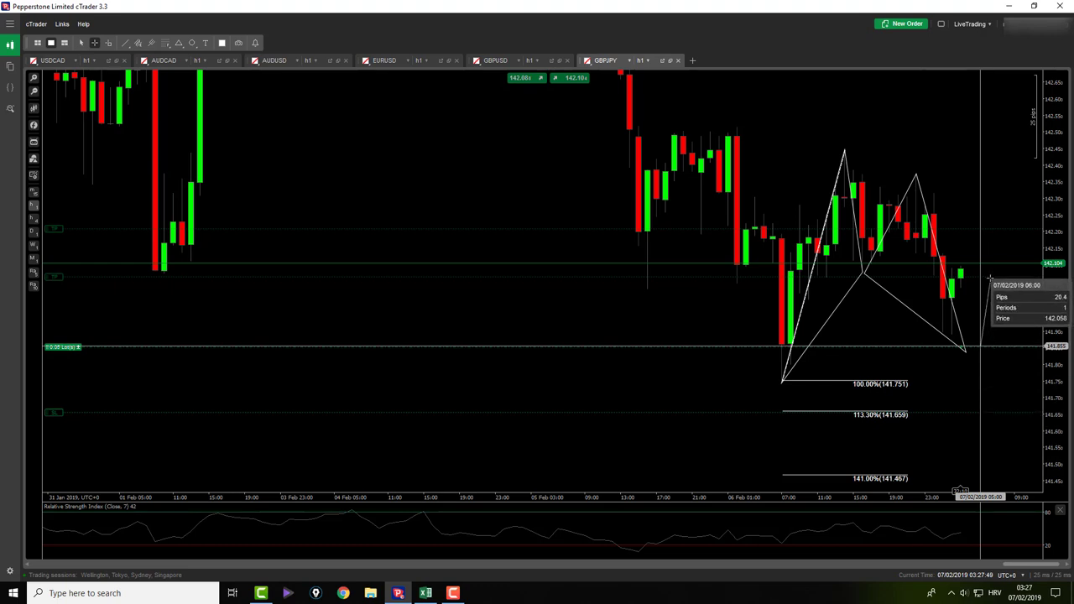
drag(989, 278, 997, 229)
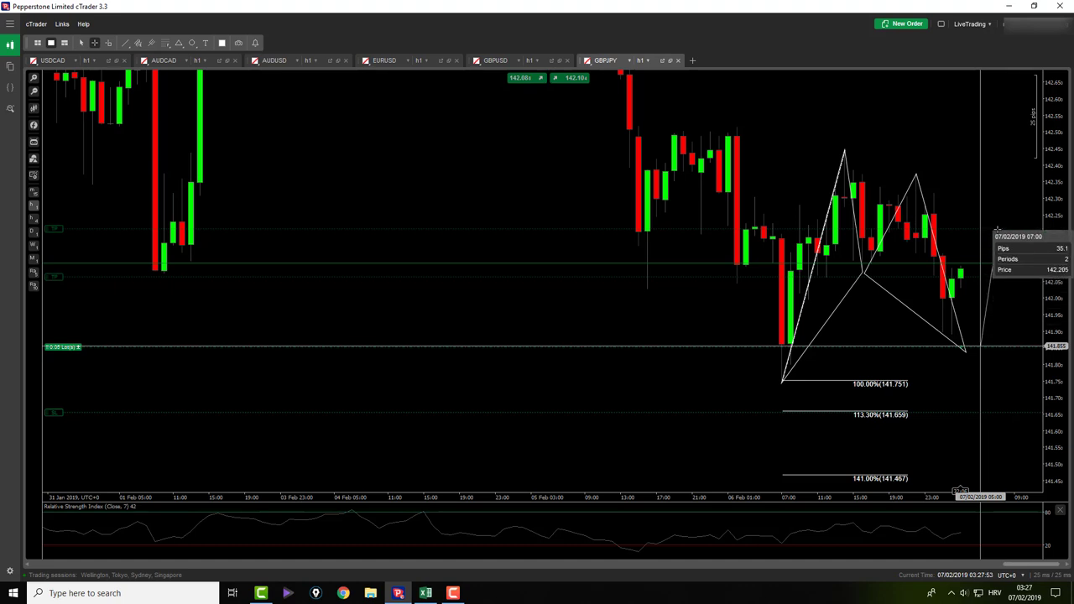
drag(997, 229, 997, 230)
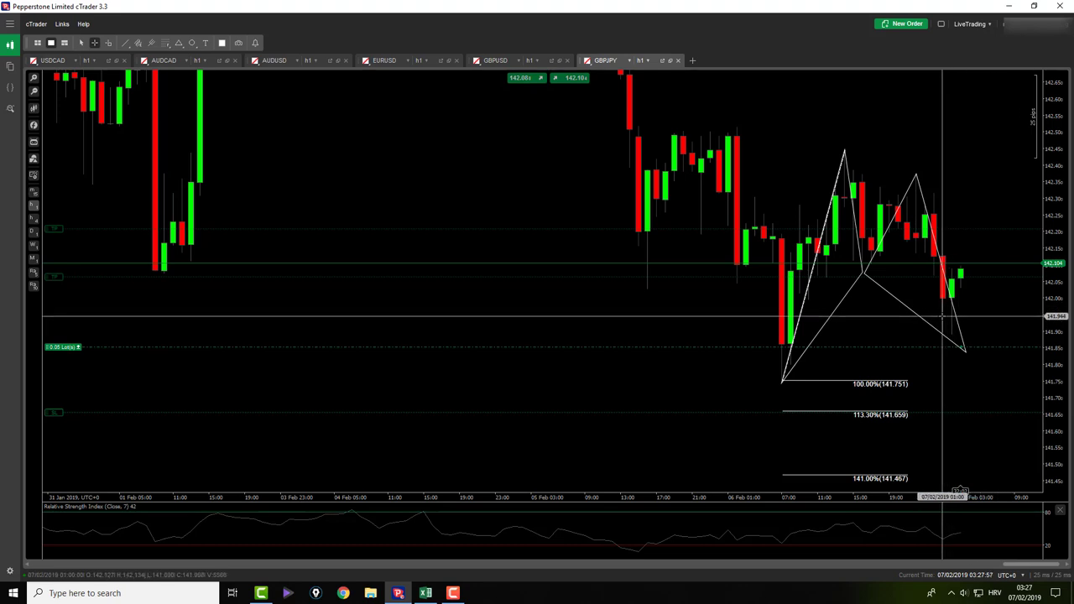
middle_click(968, 196)
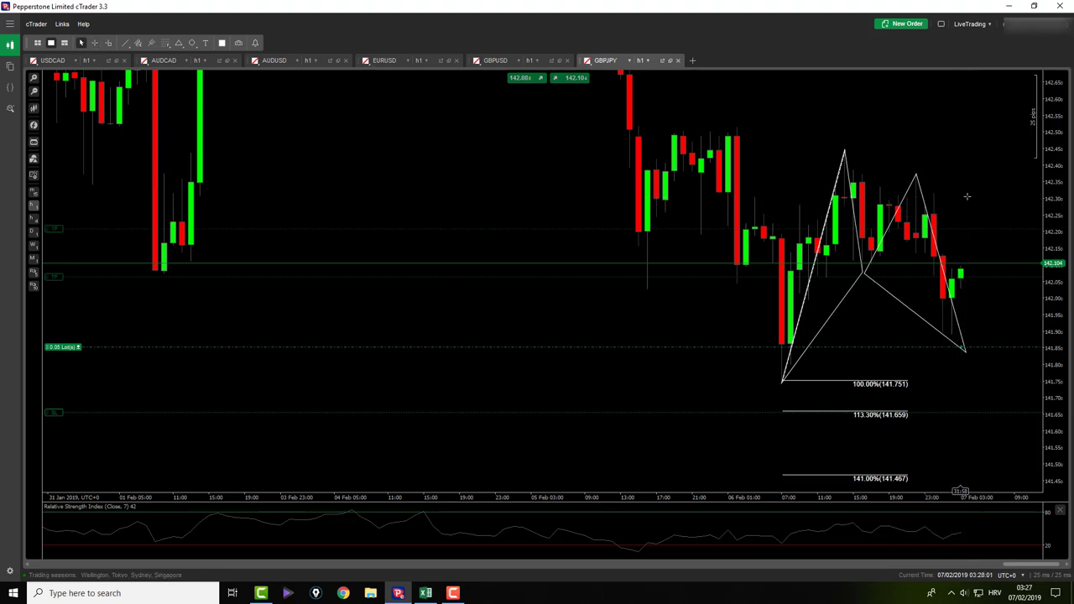
middle_click(979, 319)
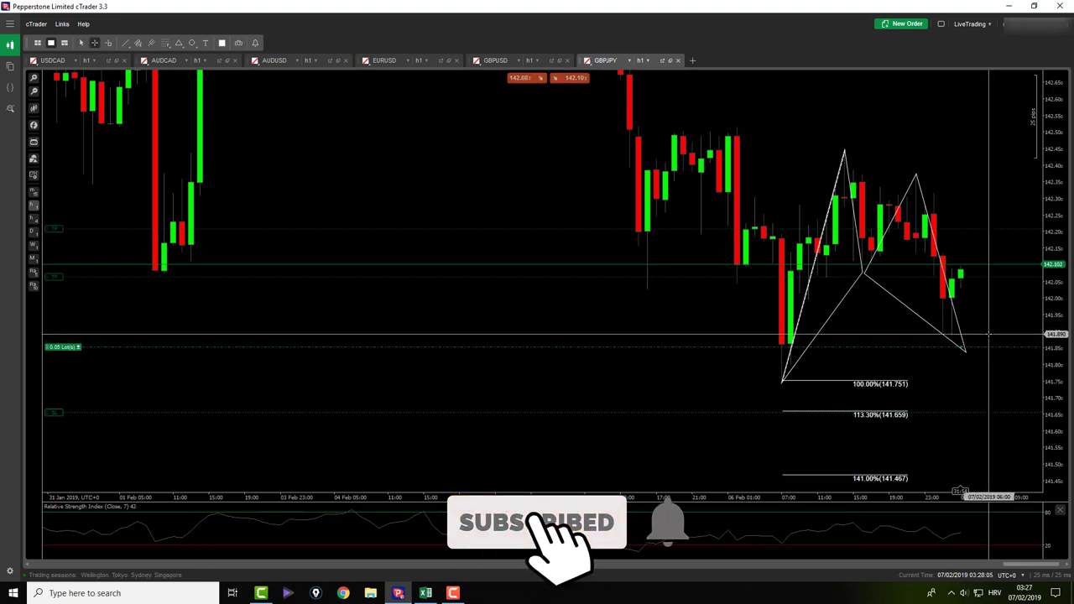
drag(989, 334, 990, 347)
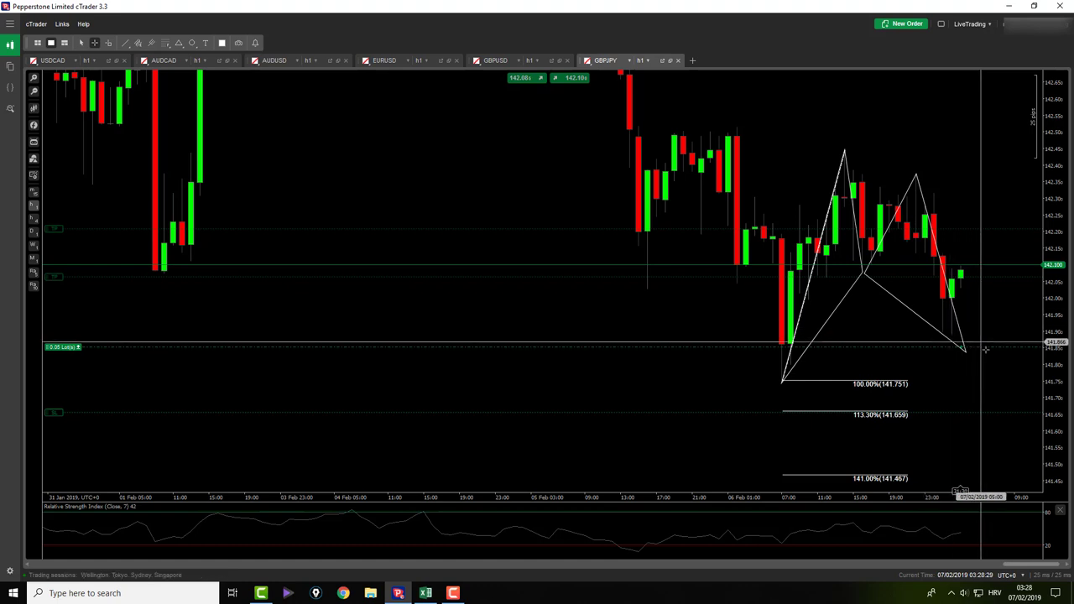
middle_click(576, 312)
drag(575, 315, 578, 312)
scroll(578, 317, down, 2)
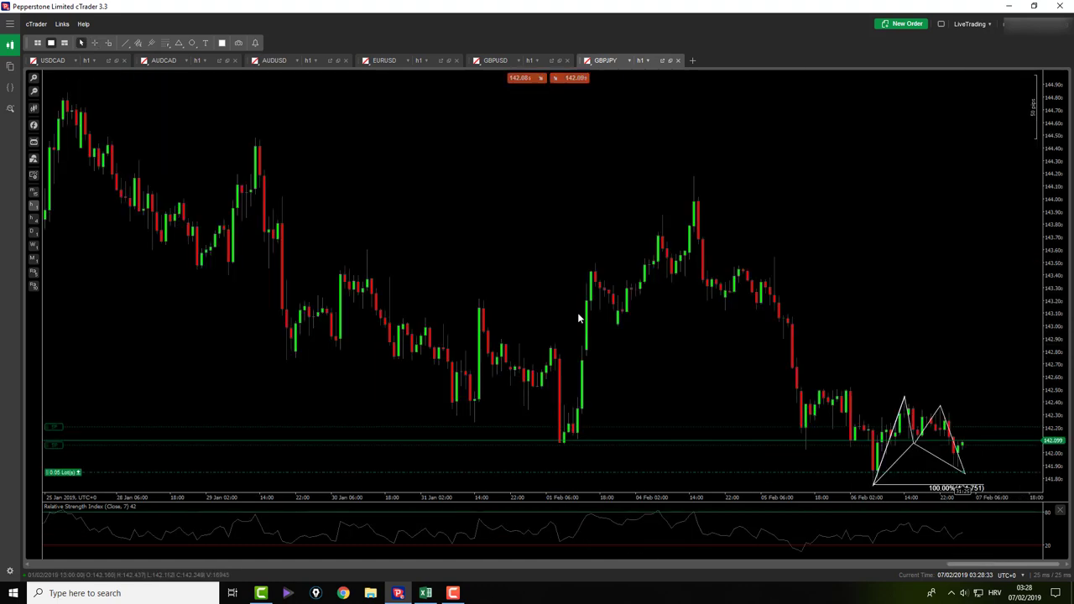
drag(685, 329, 661, 251)
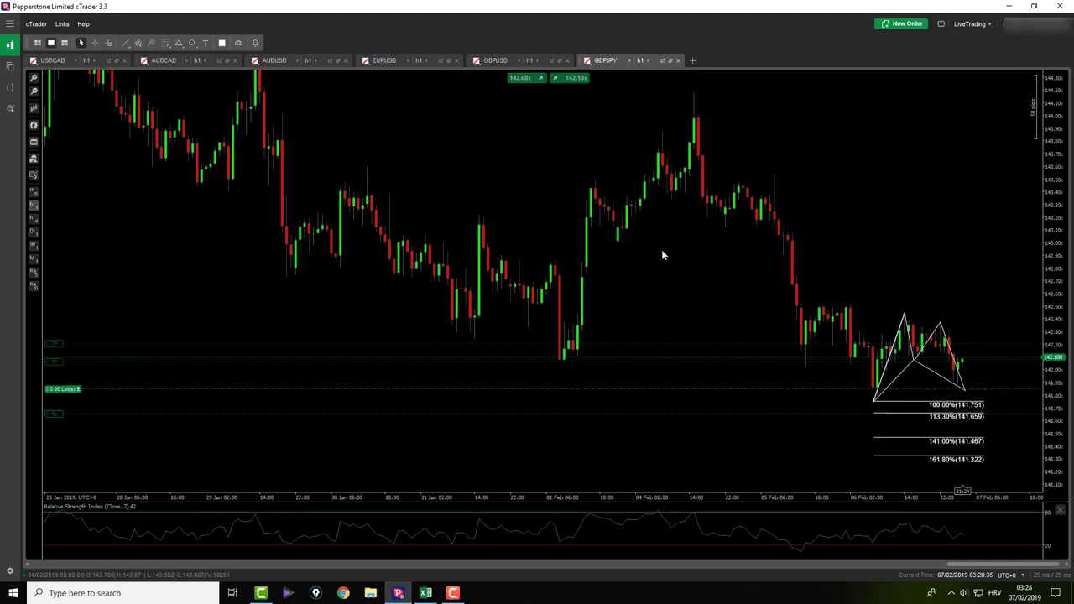
scroll(662, 252, up, 2)
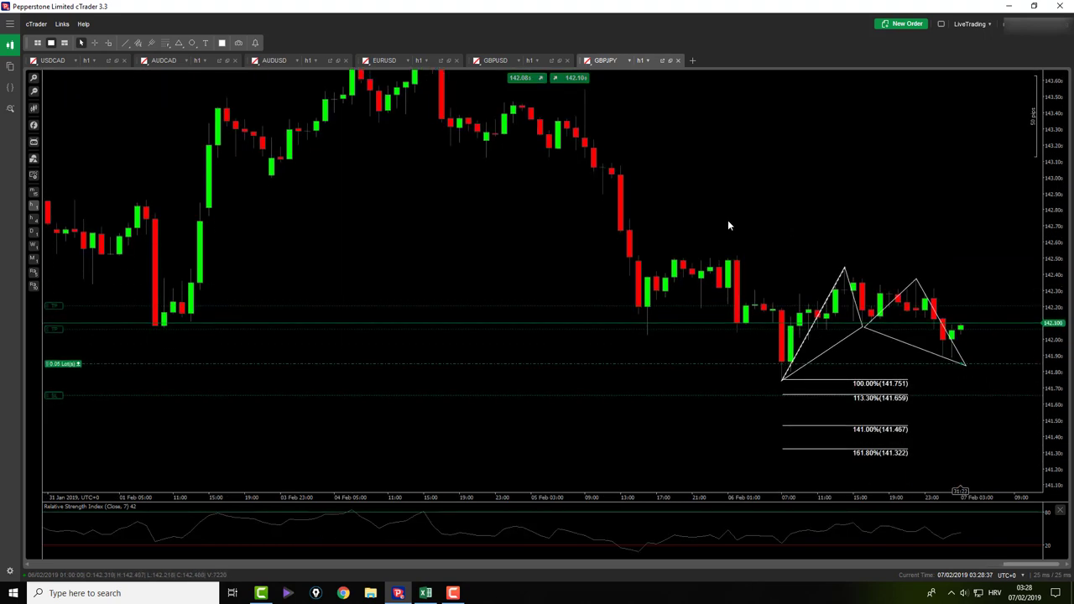
right_click(376, 433)
click(369, 433)
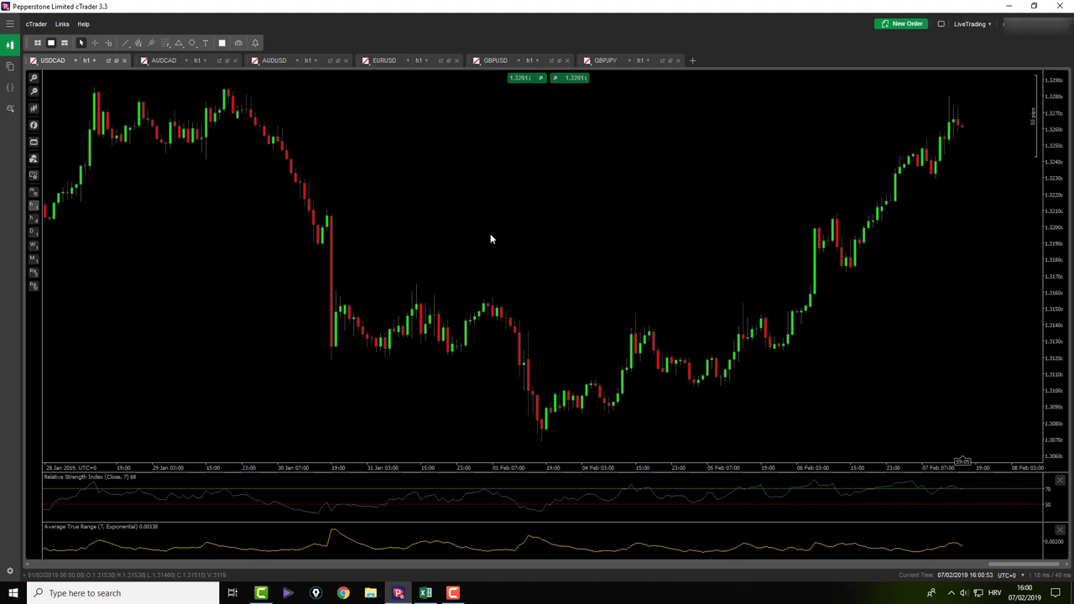
Examine the recent price action on the USDCAD and AUDCAD hourly charts
middle_click(565, 225)
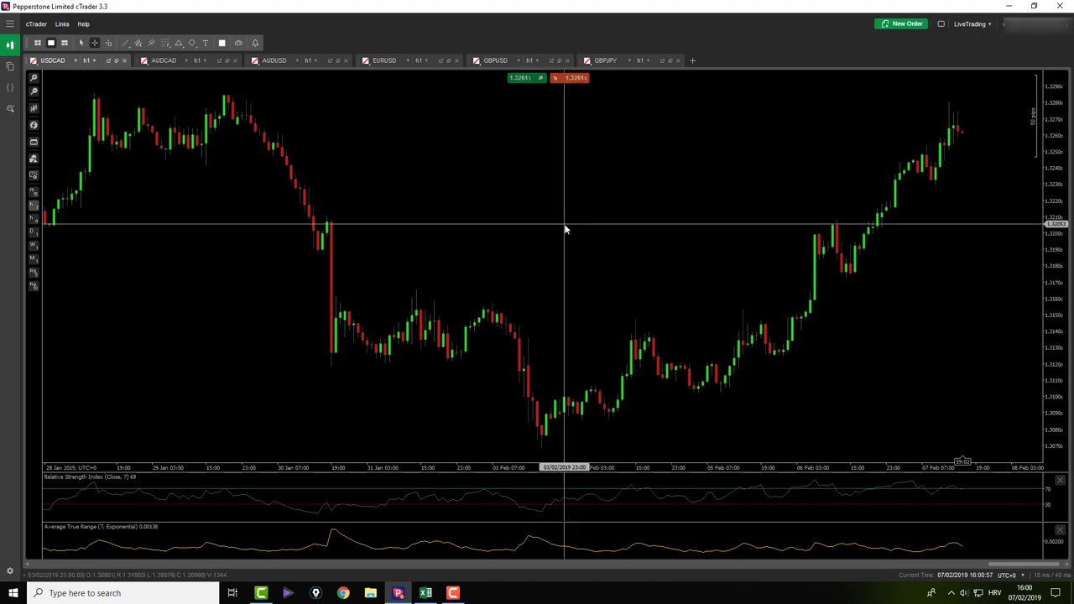
click(163, 60)
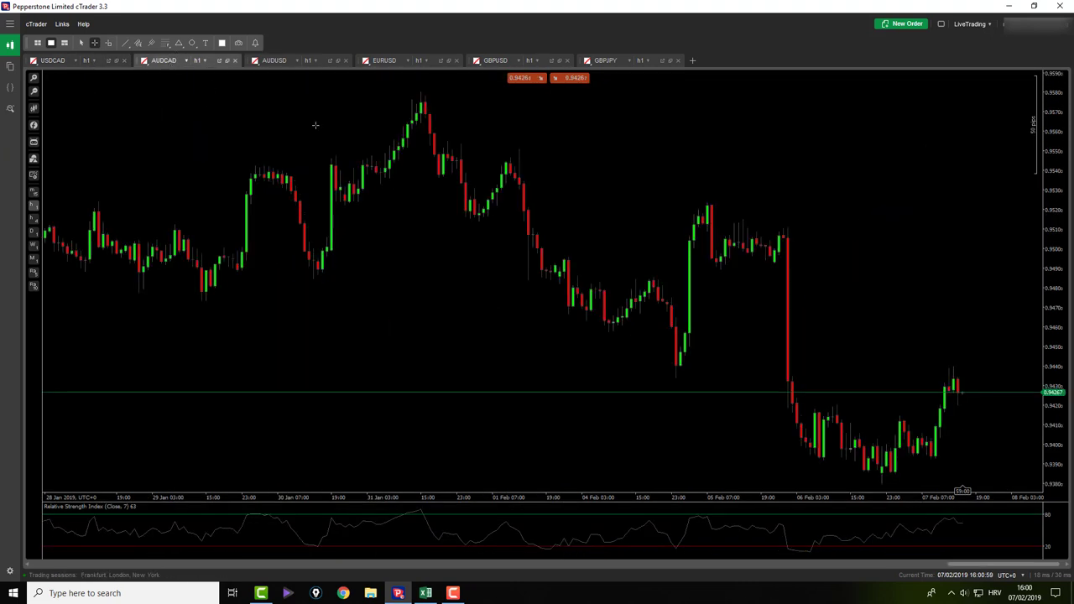
middle_click(908, 270)
drag(904, 275, 877, 214)
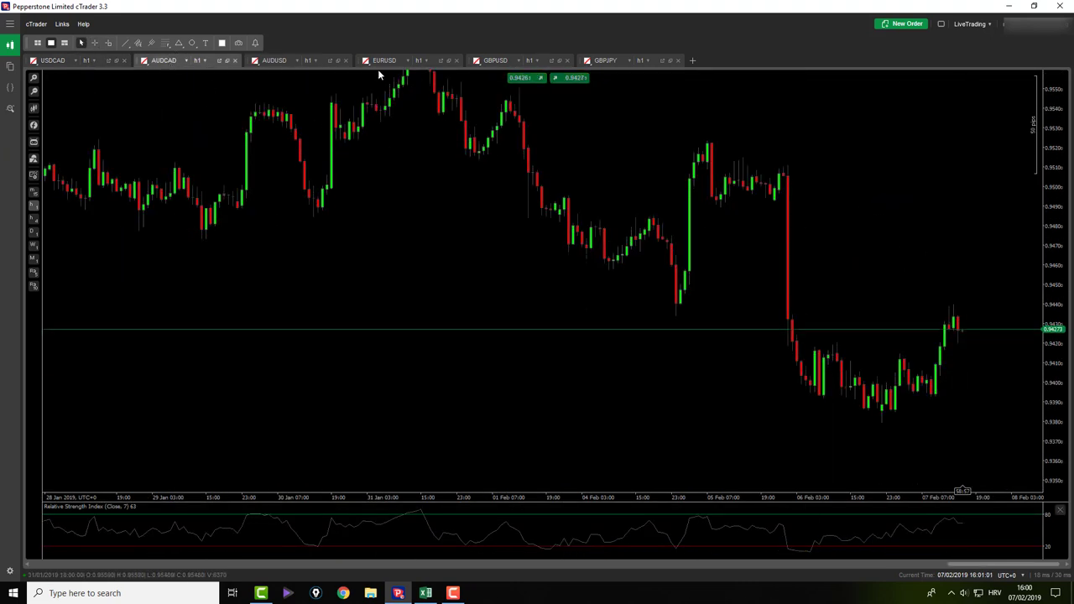
Lower the AUDUSD horizontal line to 0.71376 and shift the projection and upper channel lines to the latest low
click(286, 60)
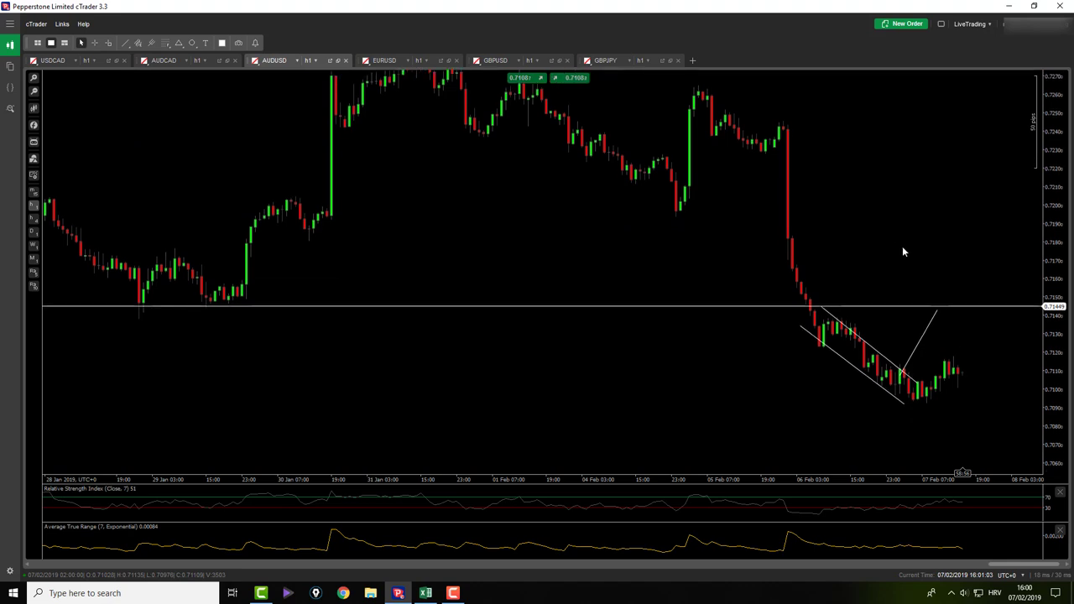
drag(868, 308, 864, 322)
drag(930, 343, 943, 357)
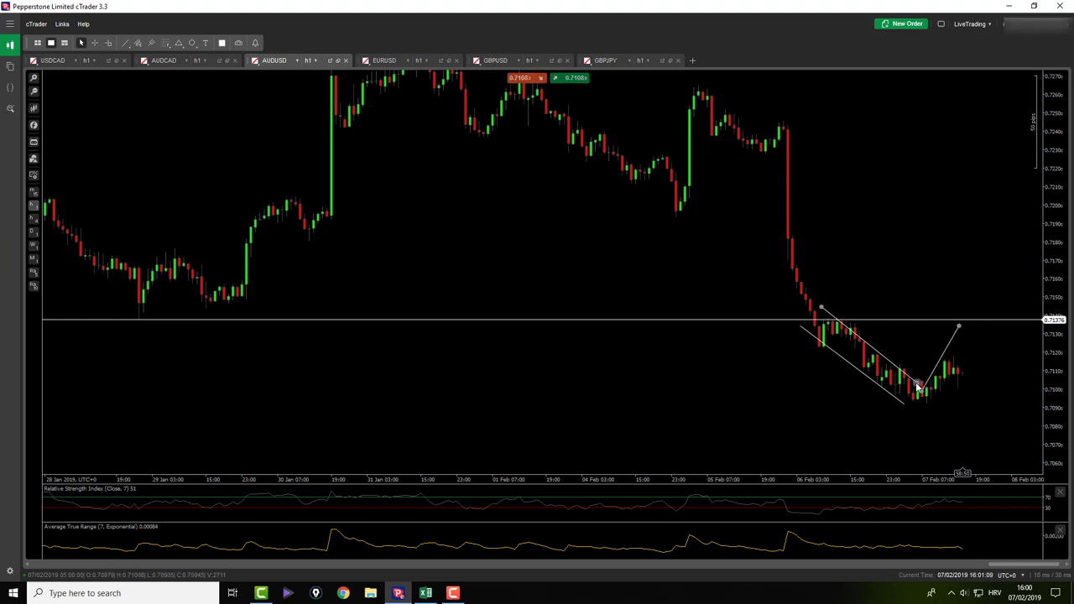
click(939, 366)
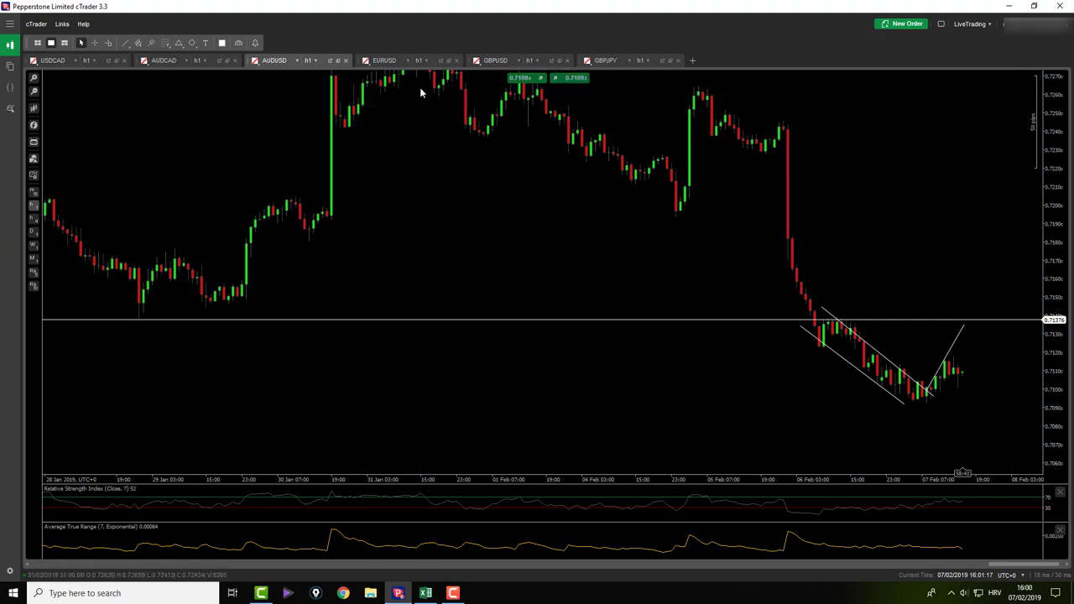
Examine the recent price action on the EURUSD and GBPUSD hourly charts
click(384, 61)
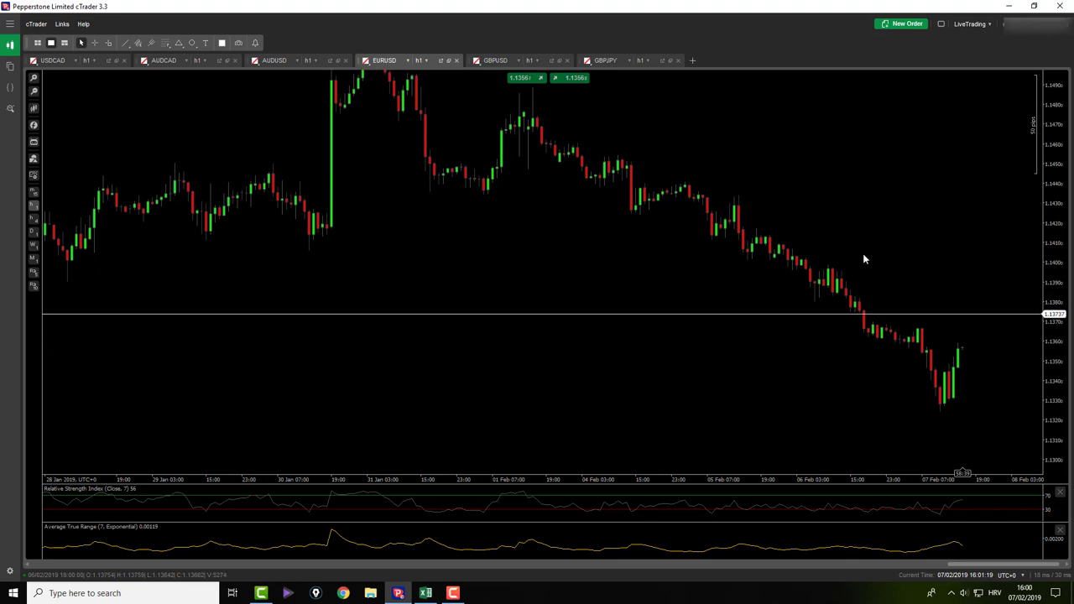
click(497, 62)
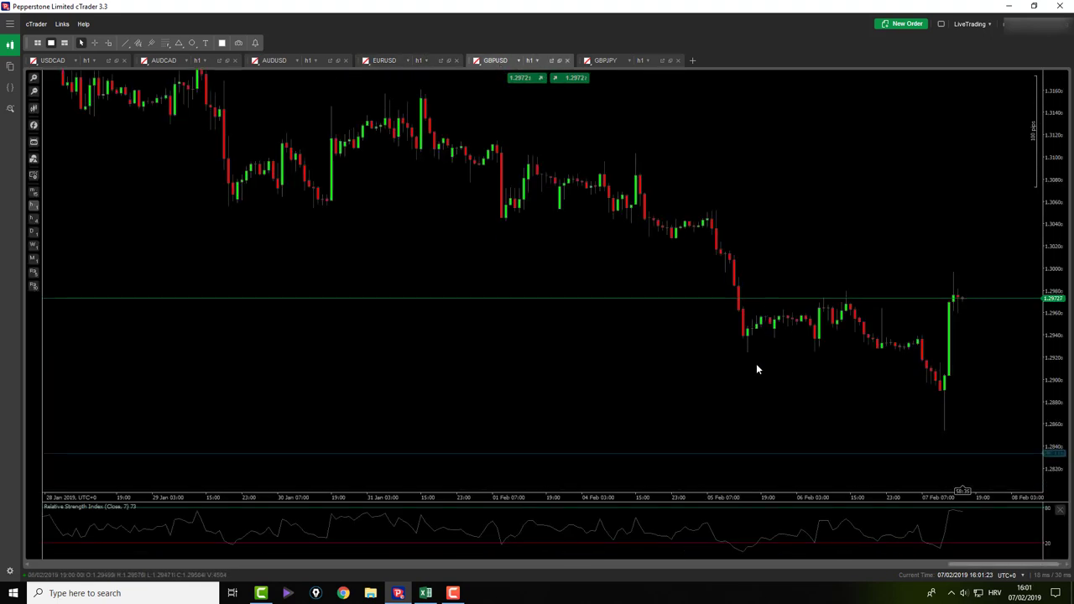
middle_click(630, 400)
middle_click(763, 299)
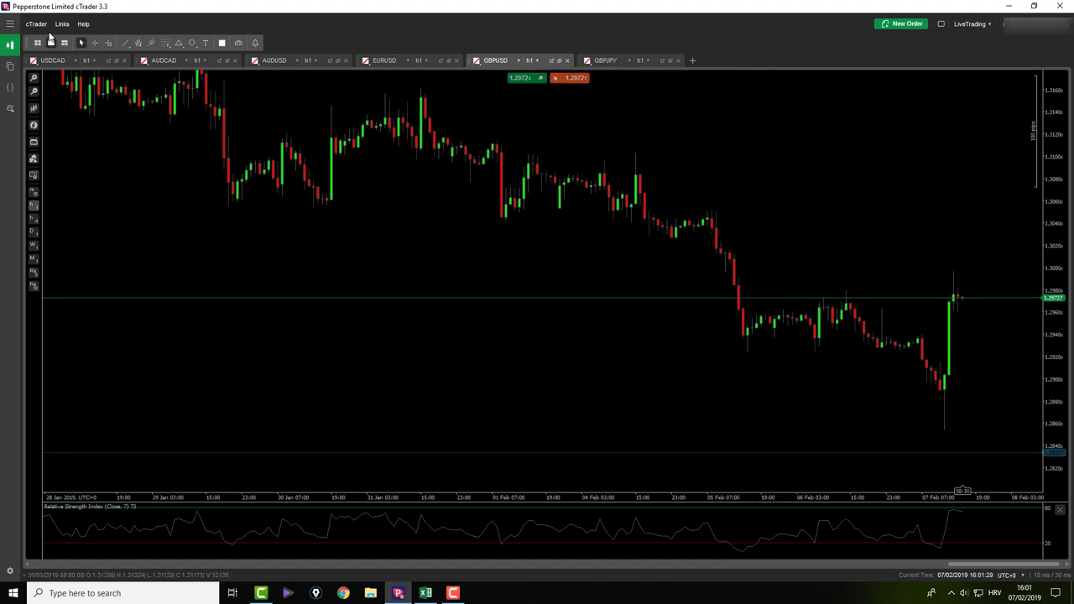
Draw two rising trend lines above and below the GBPUSD consolidation that follows the 5 February drop
click(125, 43)
mouse_move(744, 318)
mouse_down()
mouse_move(864, 304)
mouse_move(833, 303)
mouse_up()
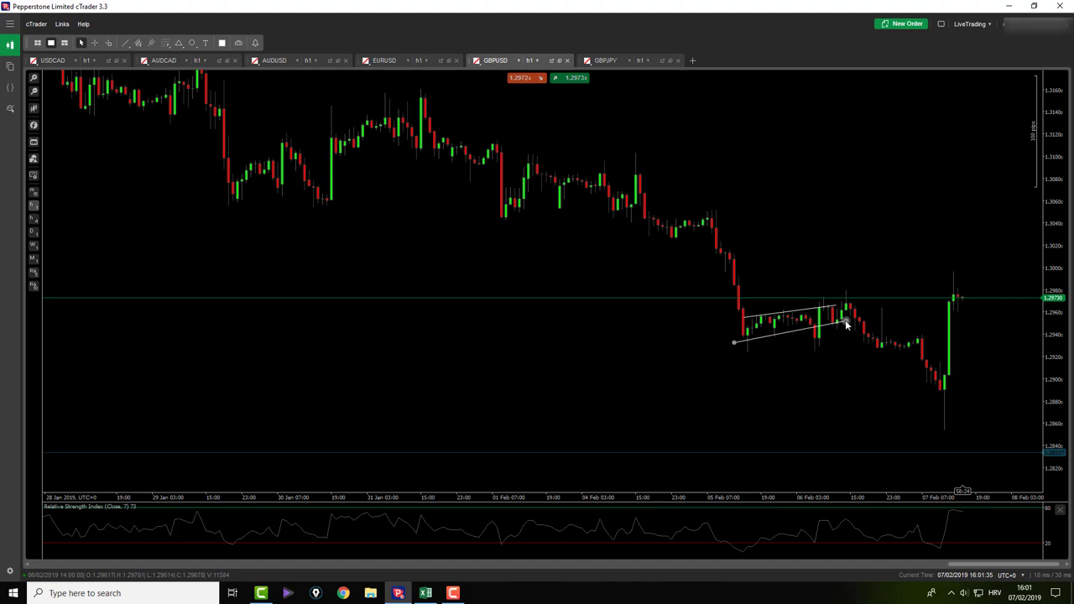
middle_click(779, 267)
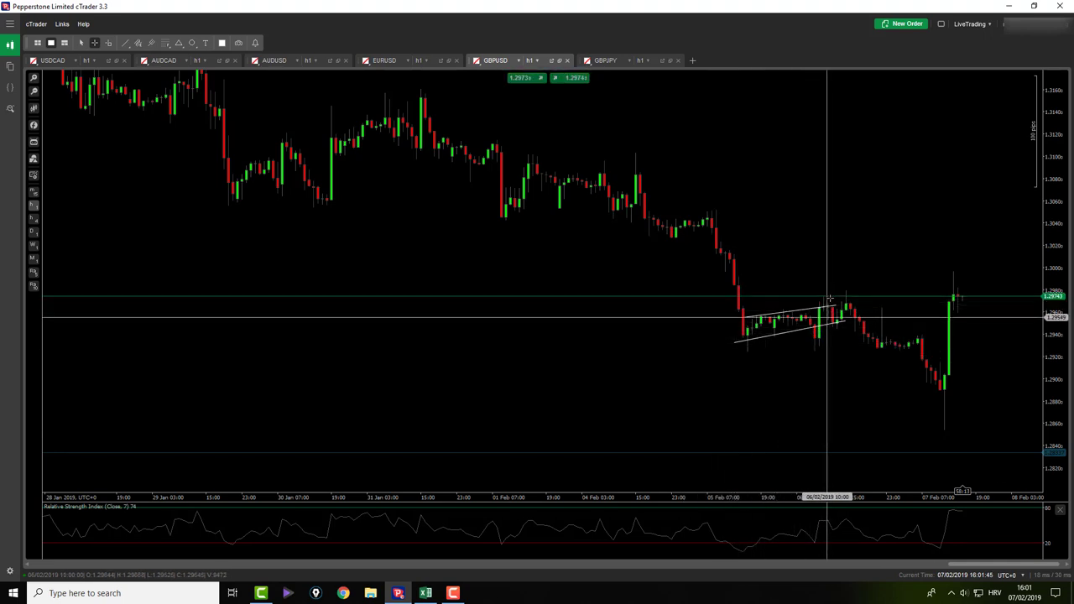
middle_click(930, 435)
drag(938, 435, 953, 417)
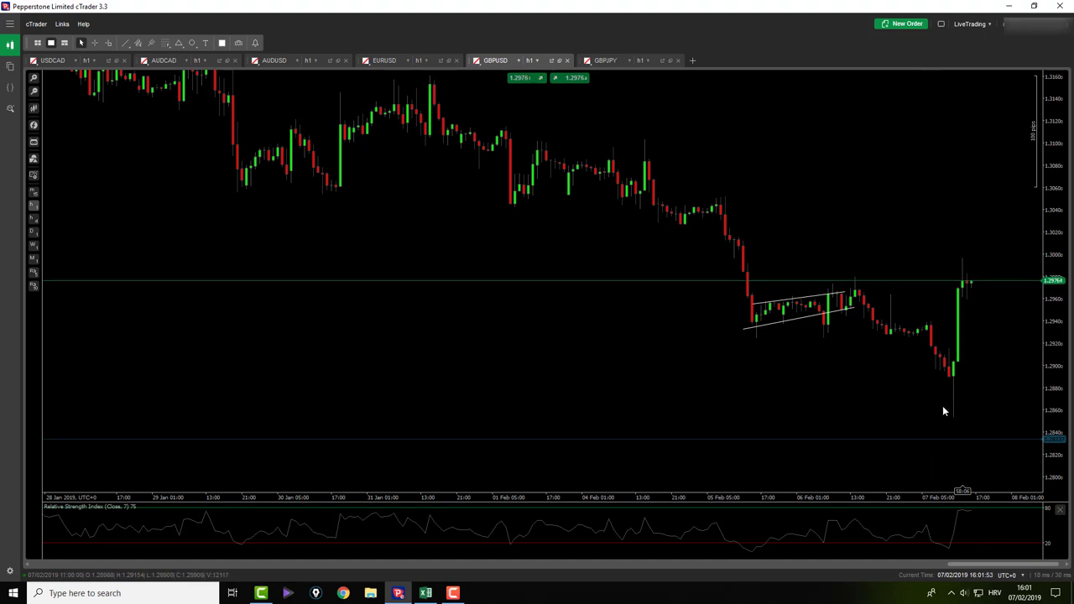
Examine the GBPUSD rebound and align the first point of the GBPJPY hourly pattern with the early 6 February swing low
drag(944, 407, 943, 425)
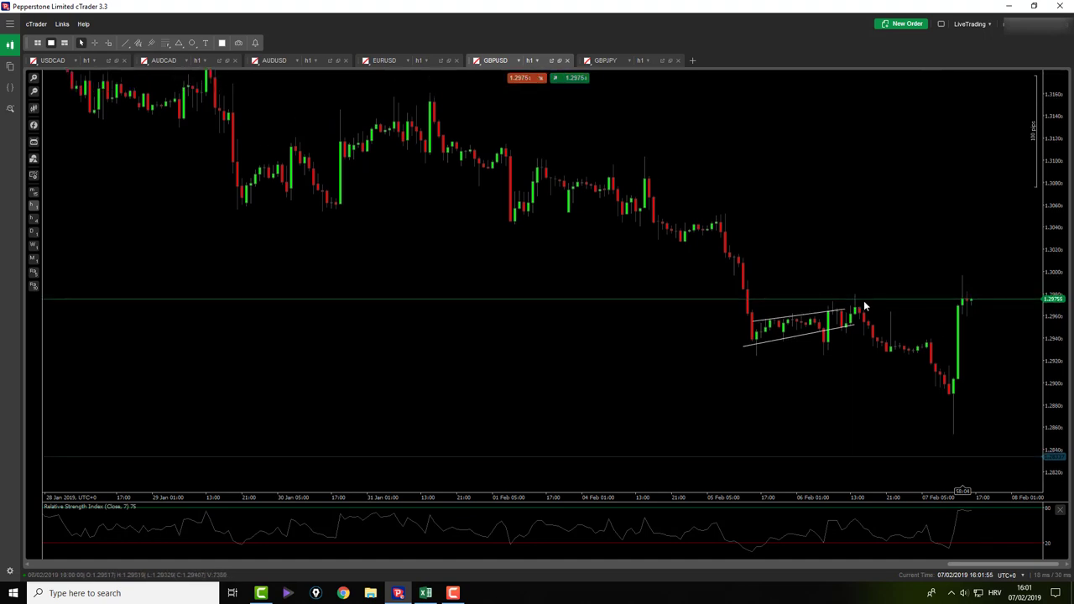
middle_click(896, 291)
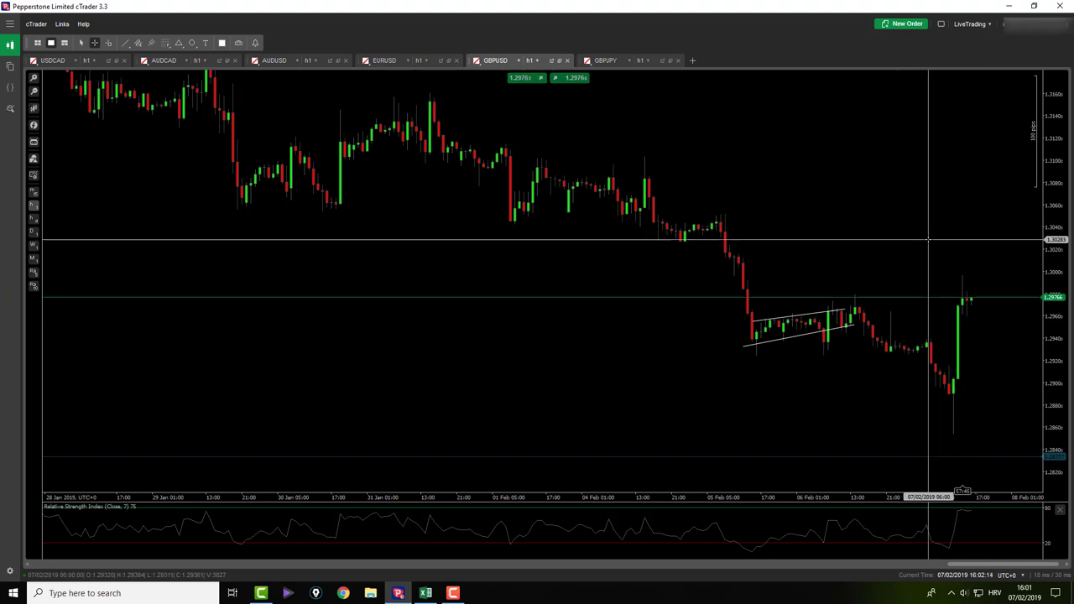
click(605, 62)
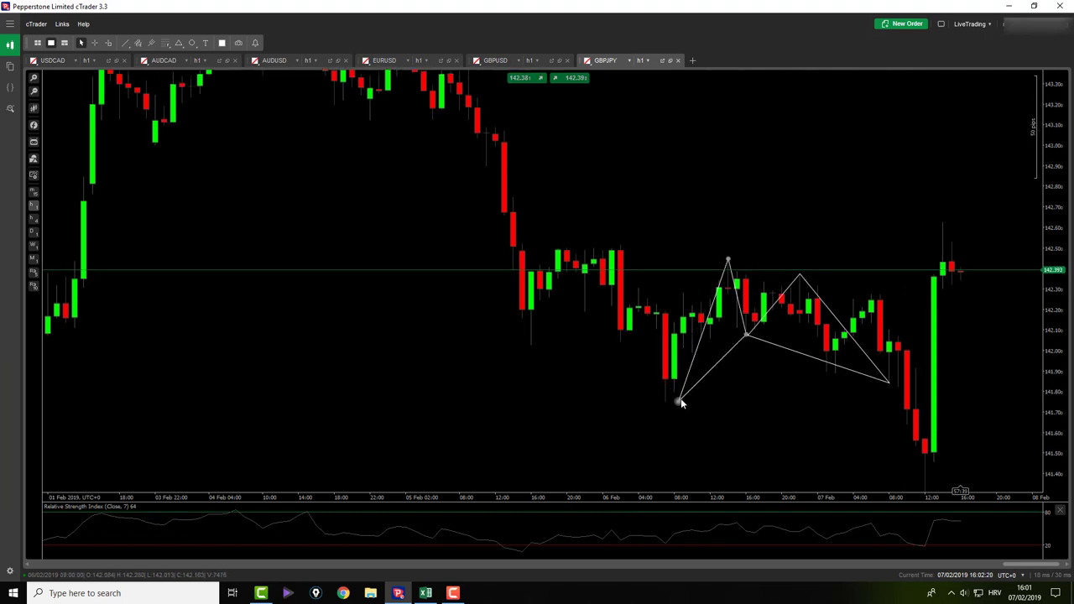
drag(664, 401, 666, 400)
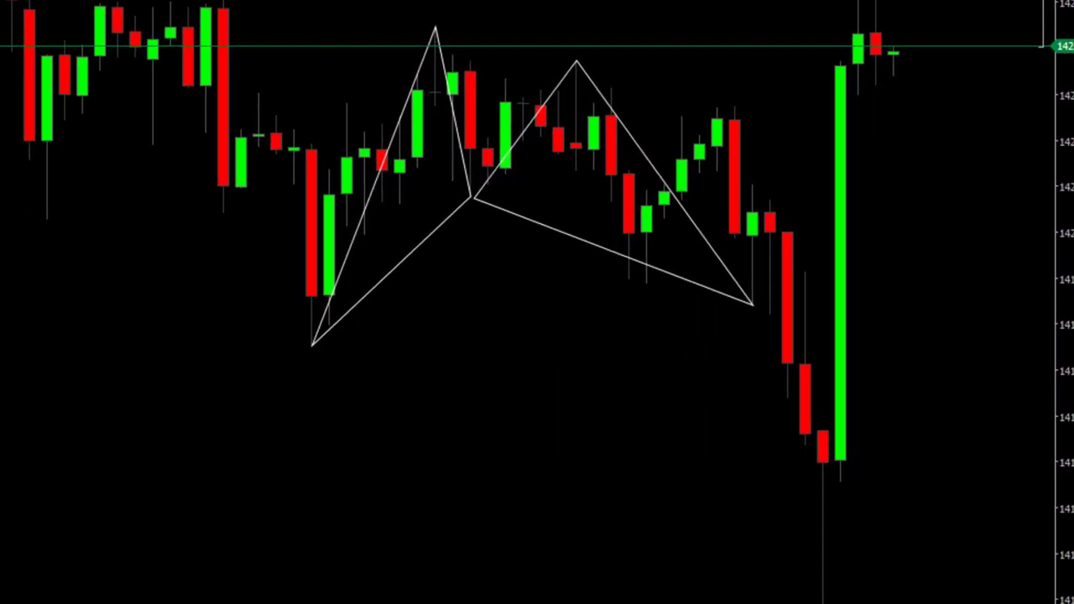
Draw a Fibonacci retracement over the GBPJPY pattern's first rising leg, from the 141.753 low to the 142.447 high
drag(310, 344, 434, 29)
drag(318, 343, 312, 341)
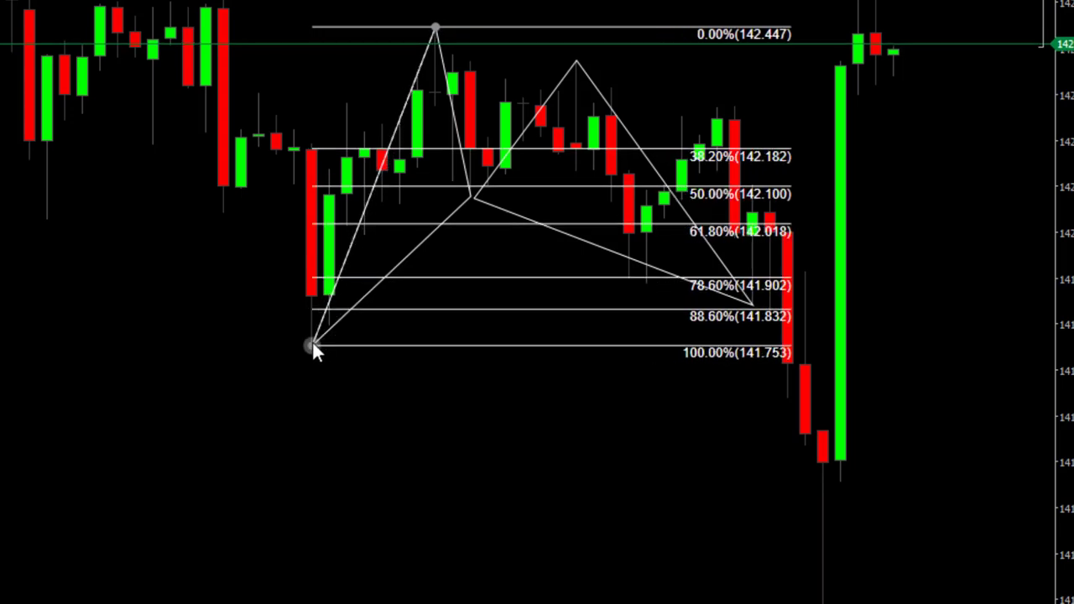
middle_click(279, 376)
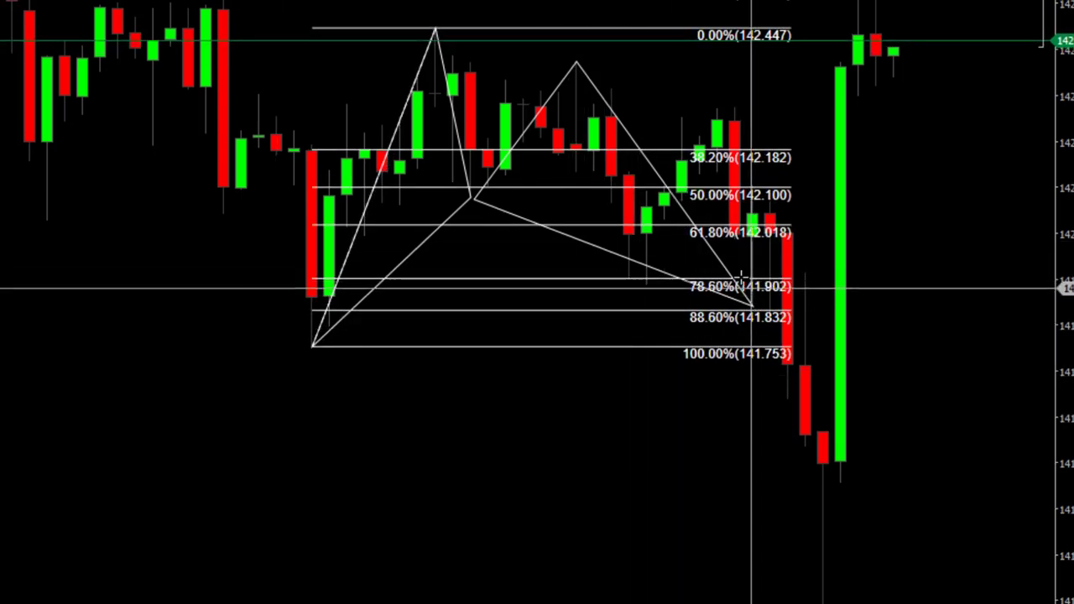
right_click(755, 301)
click(456, 23)
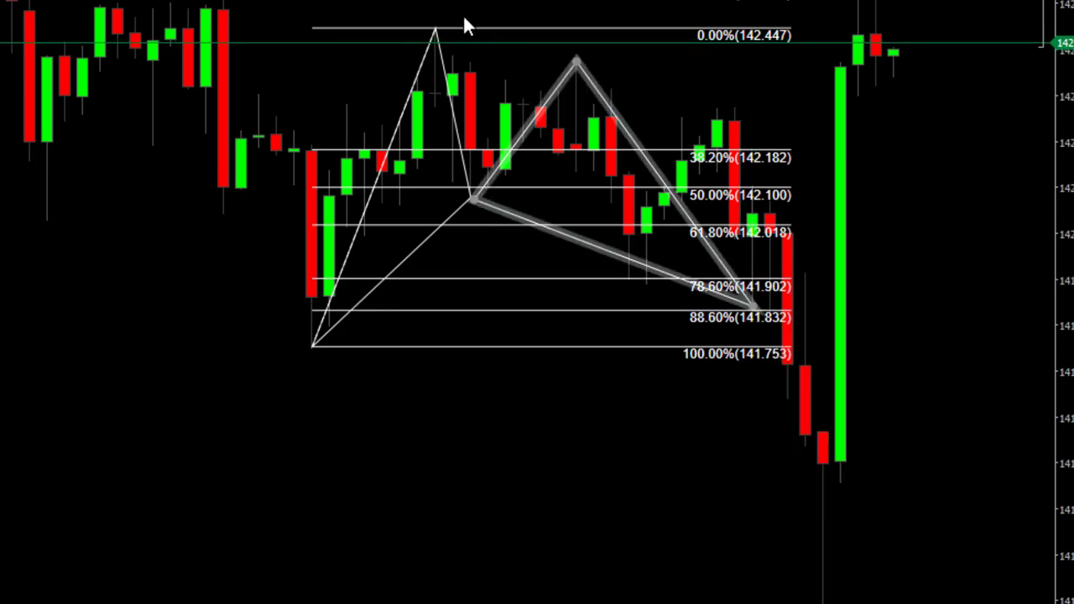
Extend the retracement levels across the whole pattern to compare them with its final low, and delete the retracement
drag(435, 30, 603, 34)
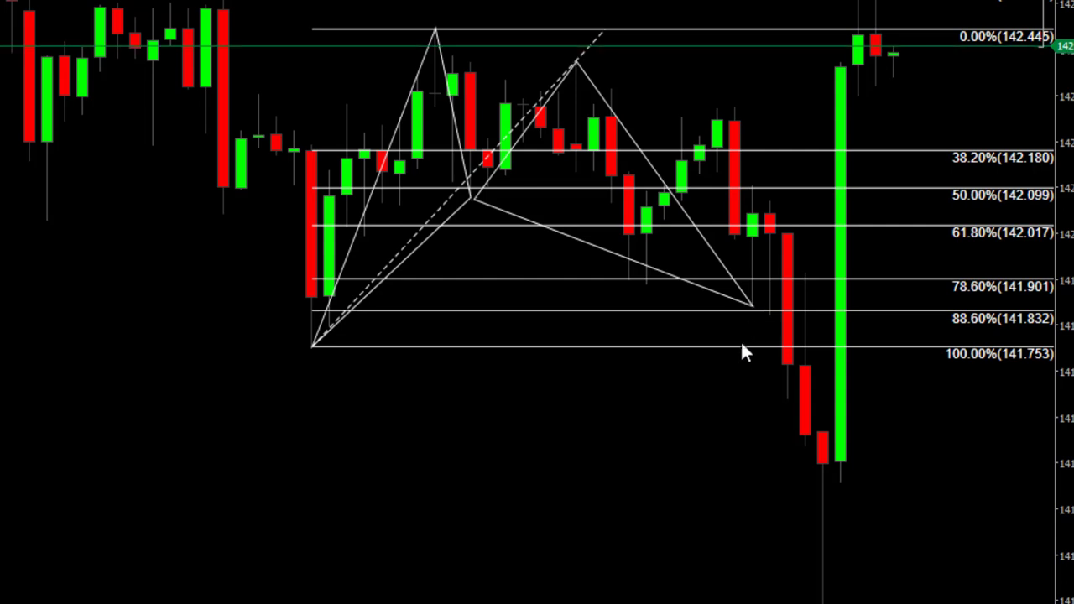
middle_click(866, 288)
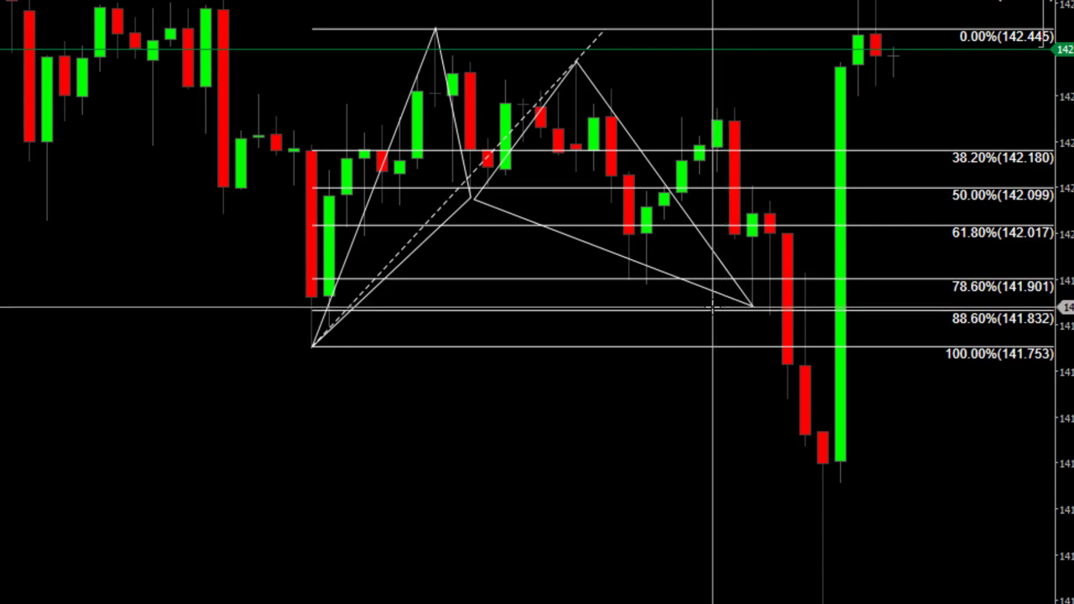
middle_click(714, 306)
click(606, 36)
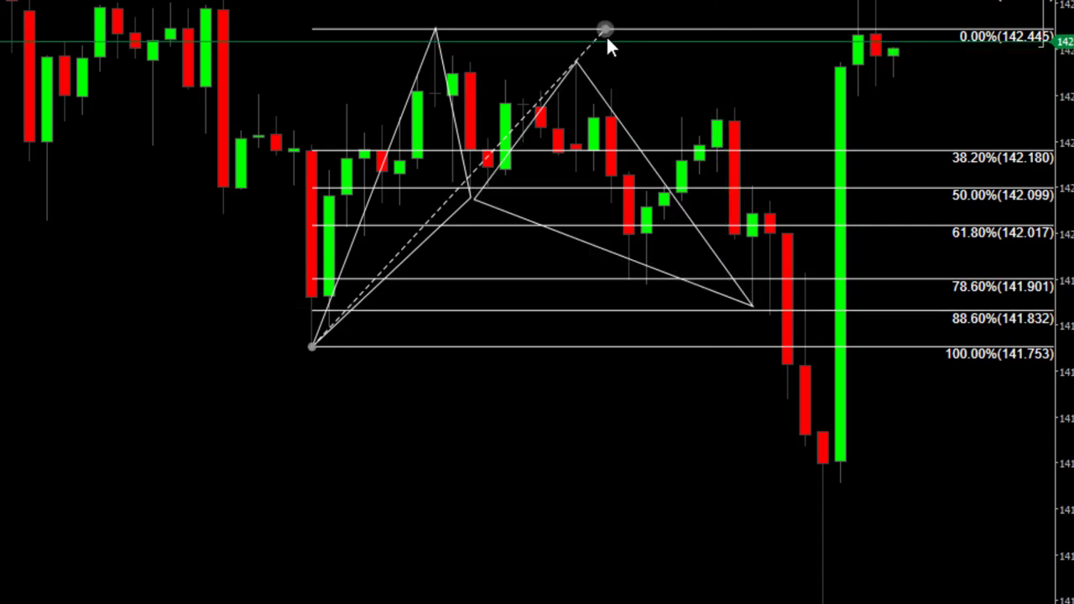
key(Delete)
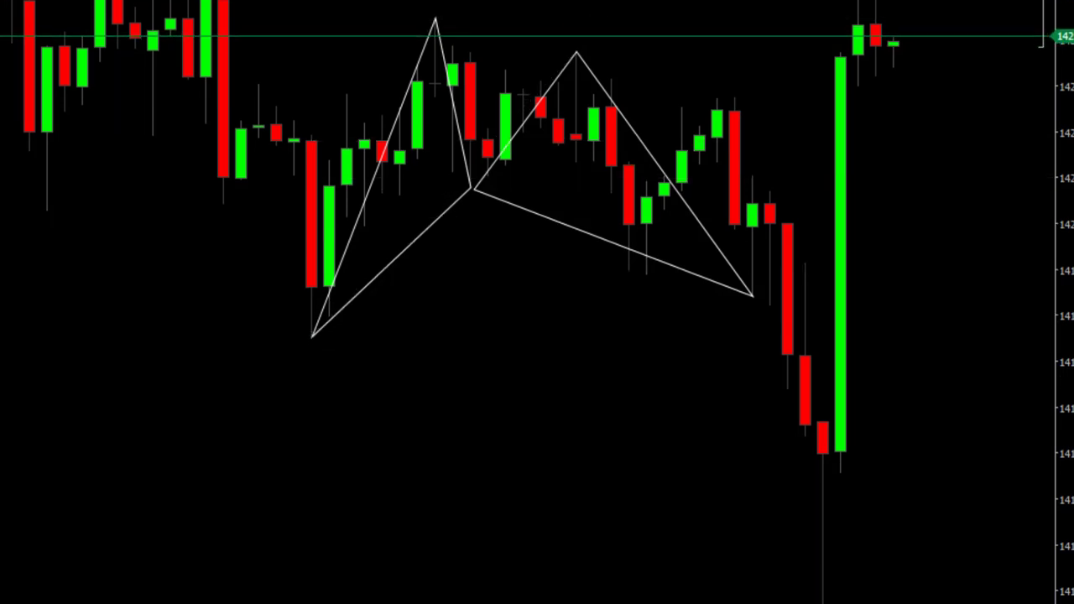
Draw a Fibonacci retracement from the pattern's 142.447 high to its final low at 141.841 and inspect the levels below
drag(433, 19, 677, 299)
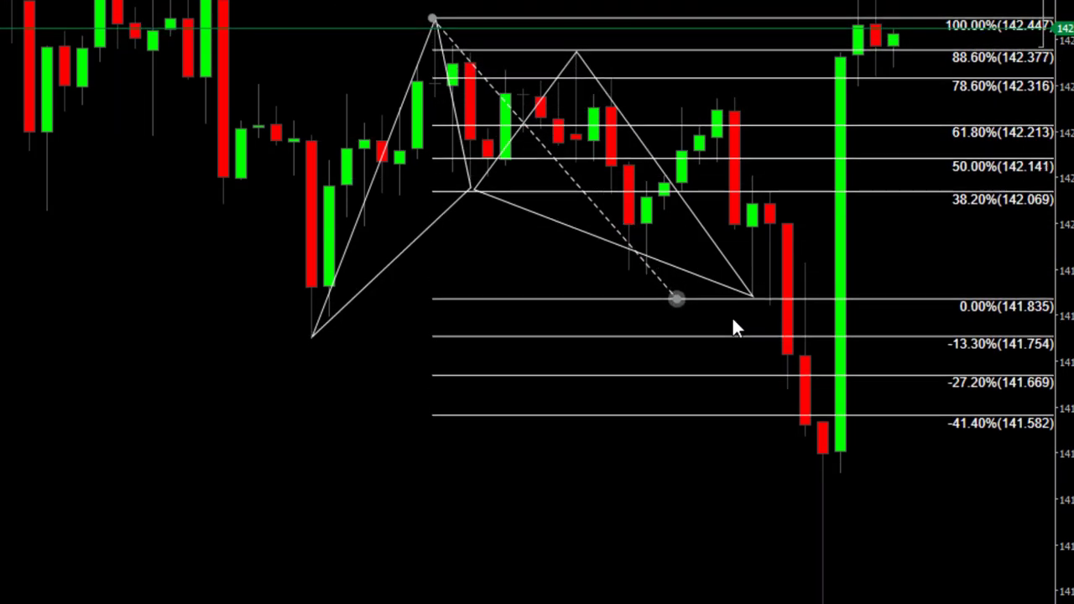
drag(733, 320, 753, 305)
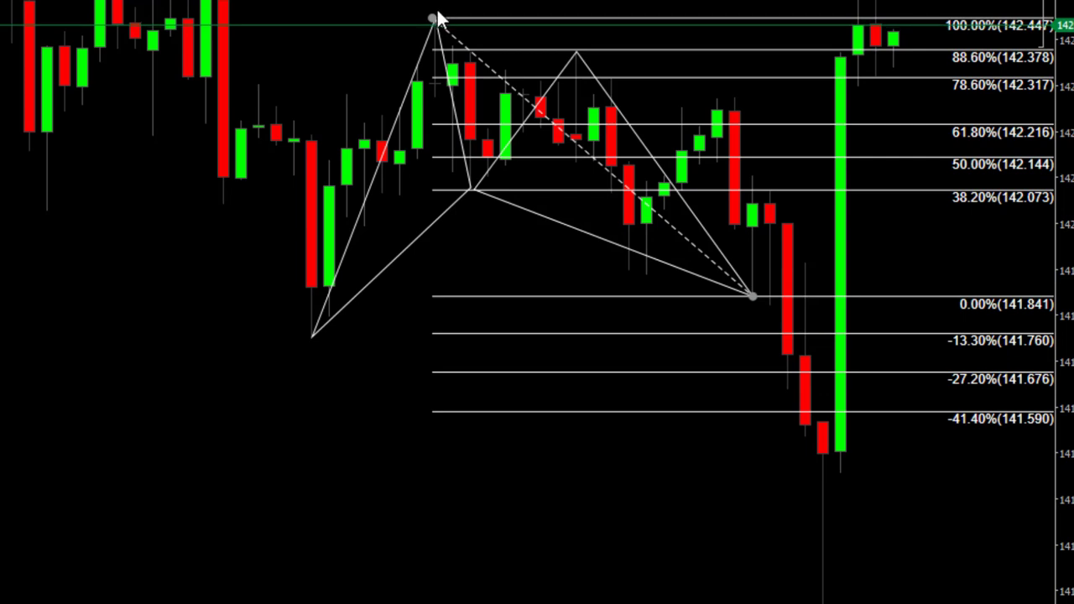
drag(437, 14, 449, 15)
drag(795, 268, 795, 293)
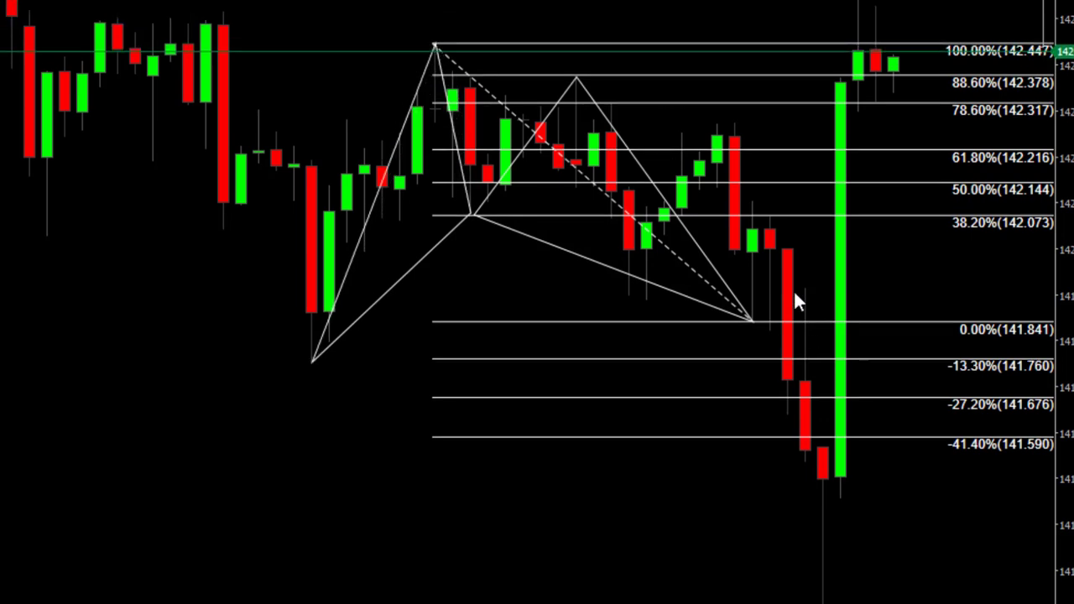
middle_click(735, 211)
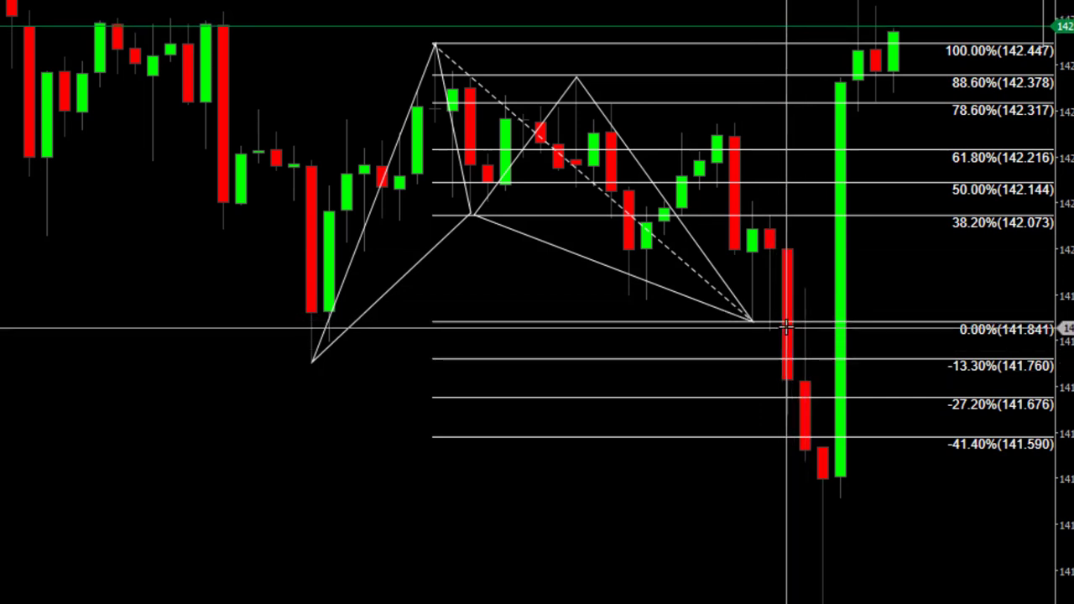
click(790, 274)
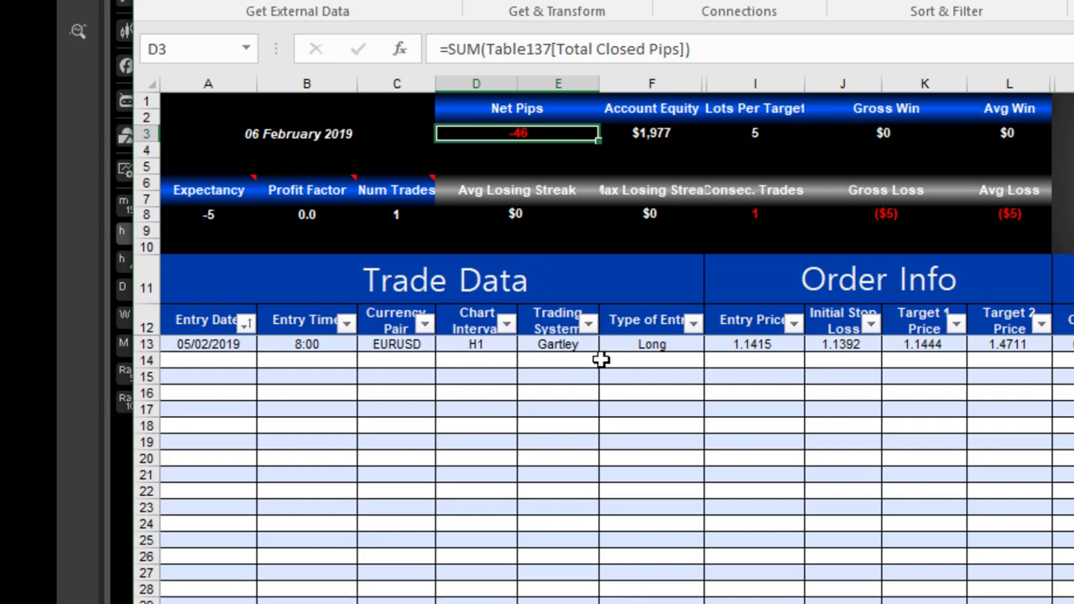
Switch to the Excel trade journal and review the logged EURUSD Gartley trade and the money management sheet's equity curve
click(658, 346)
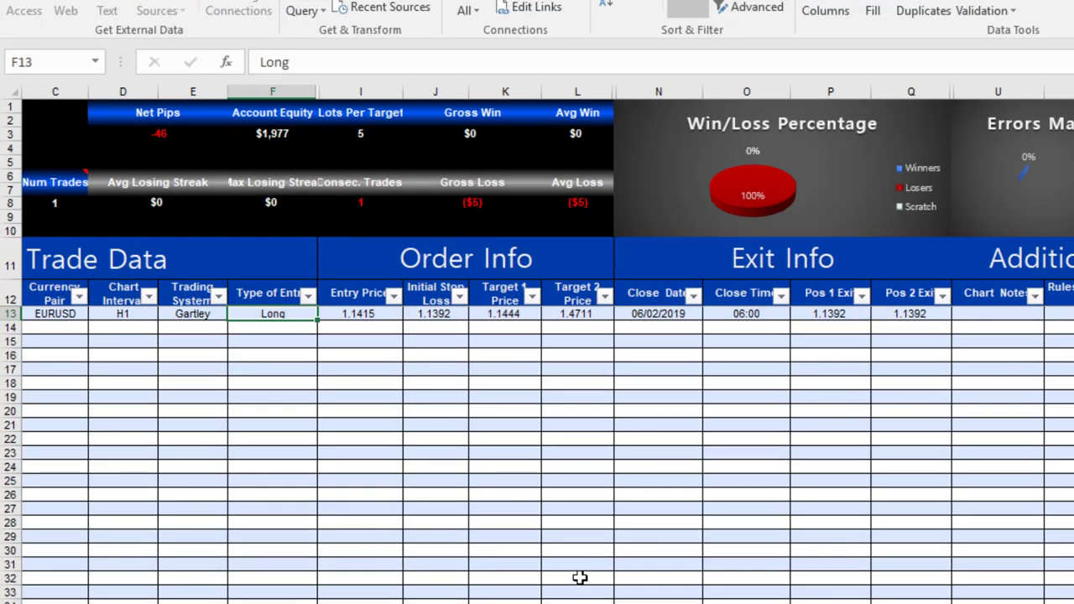
scroll(548, 344, left, 2)
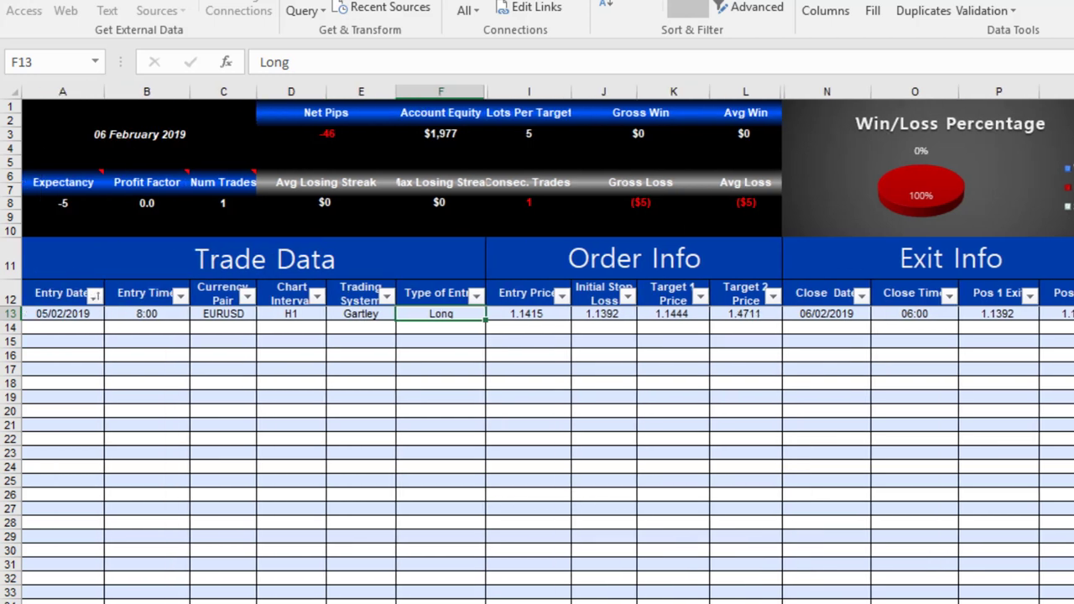
click(543, 393)
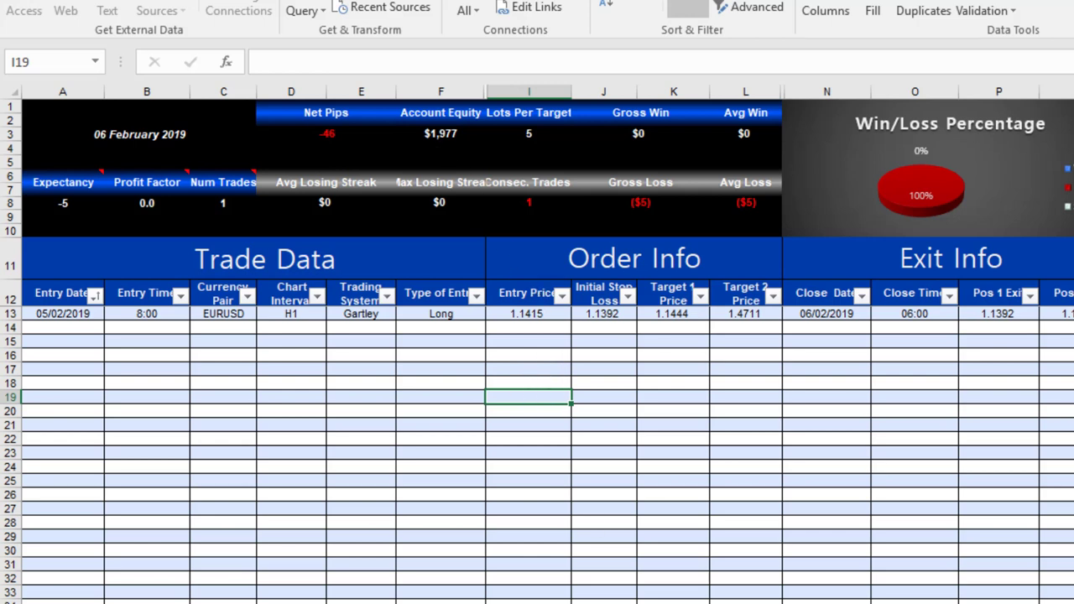
key(ctrl+Page_Down)
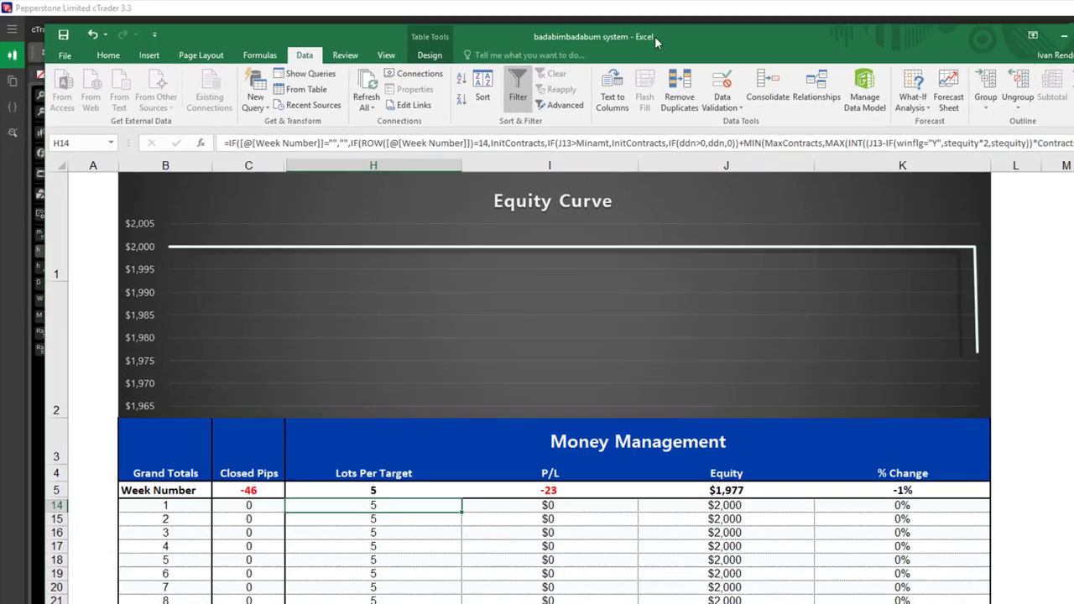
drag(698, 37, 0, 50)
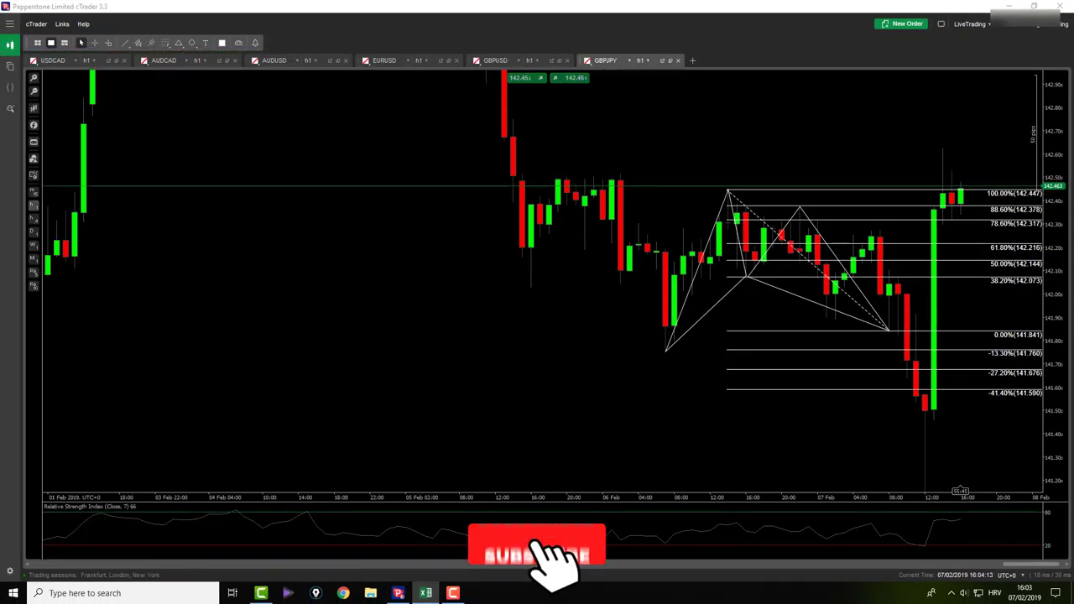